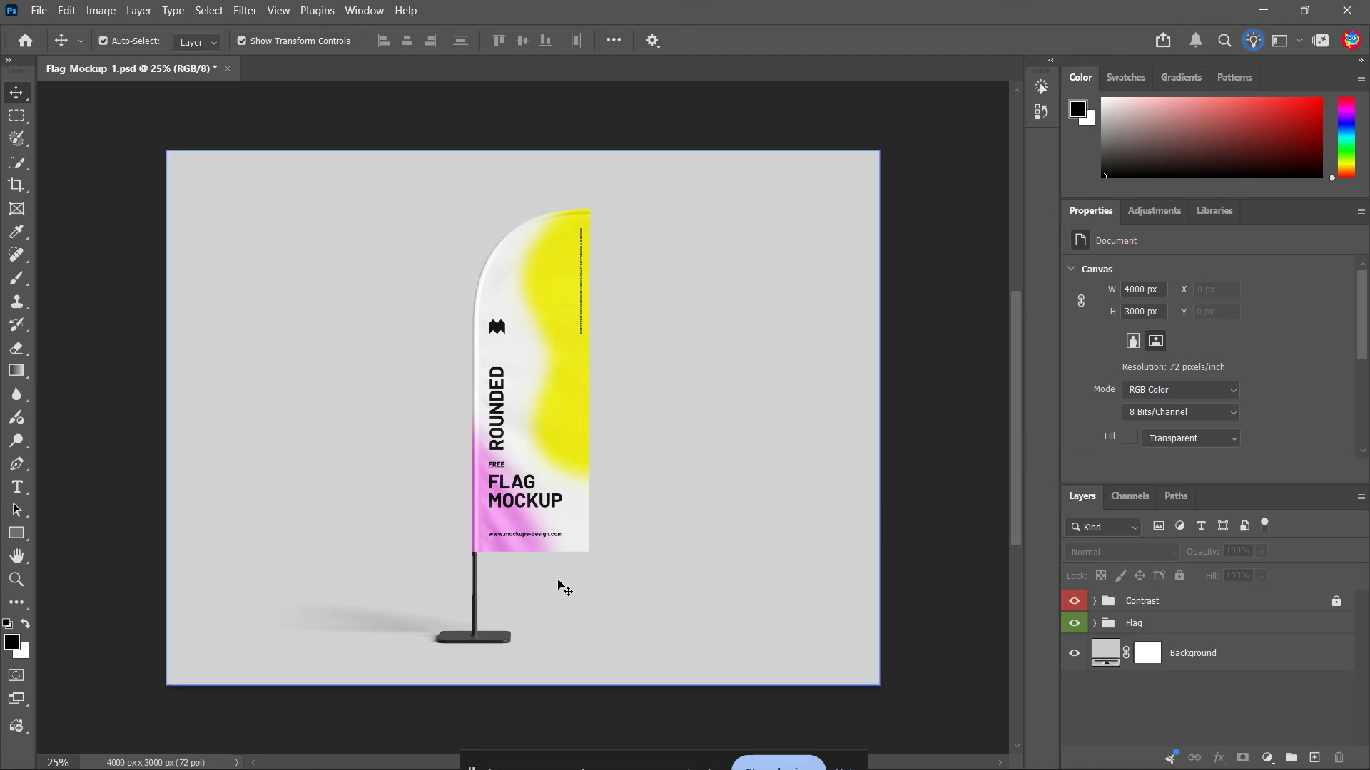
Step: Expand the Flag group, select the Flag pixel layer inside it and load its outline as a selection
left_click(1188, 629)
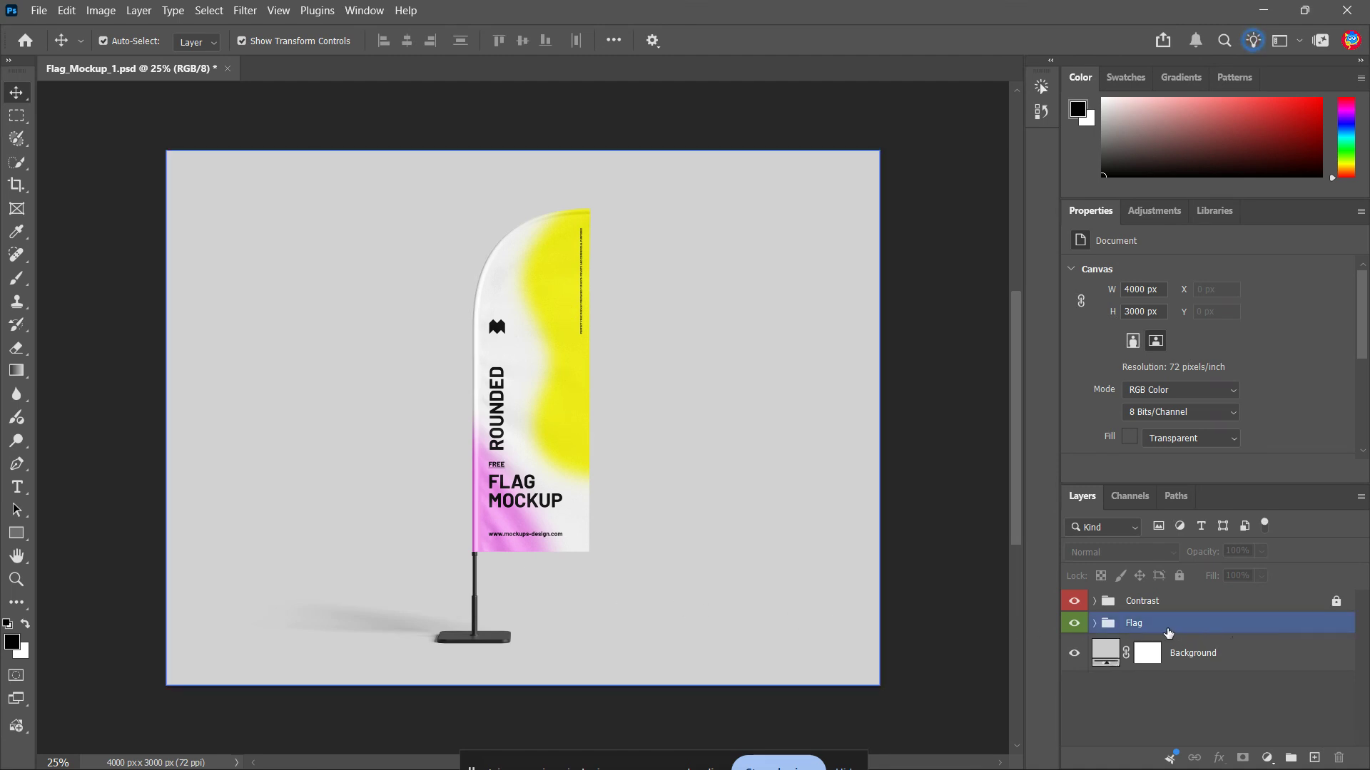
left_click(1105, 602)
left_click(1165, 621)
left_click(1094, 625)
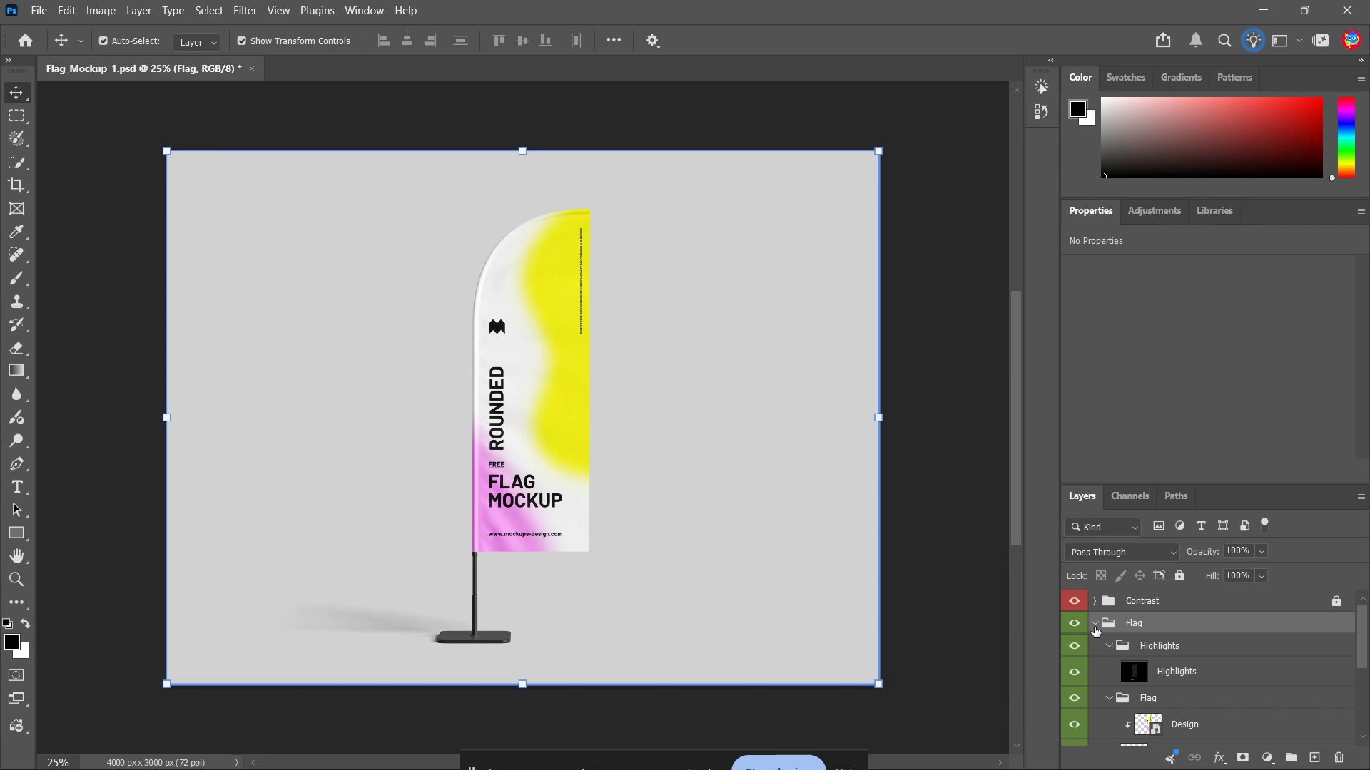
scroll(1188, 666, "down", 4)
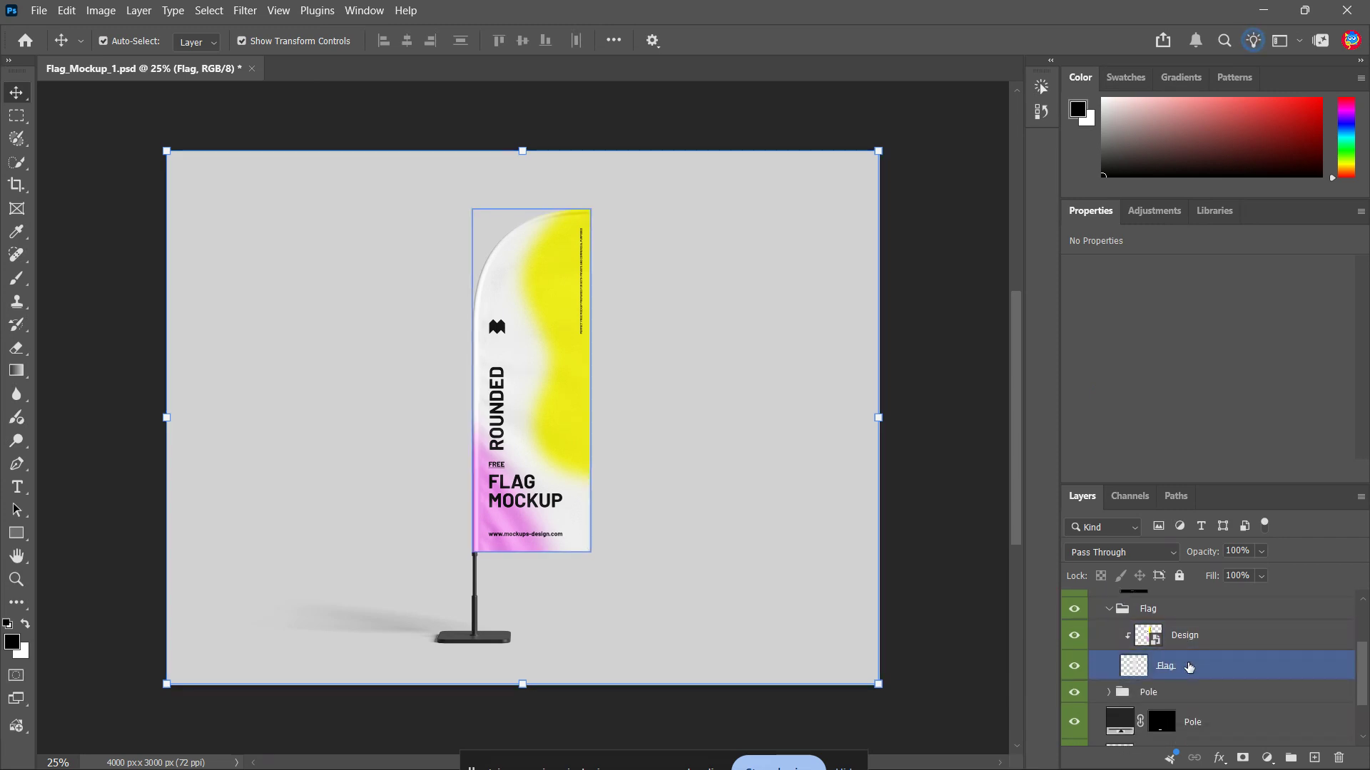
left_click(1189, 667)
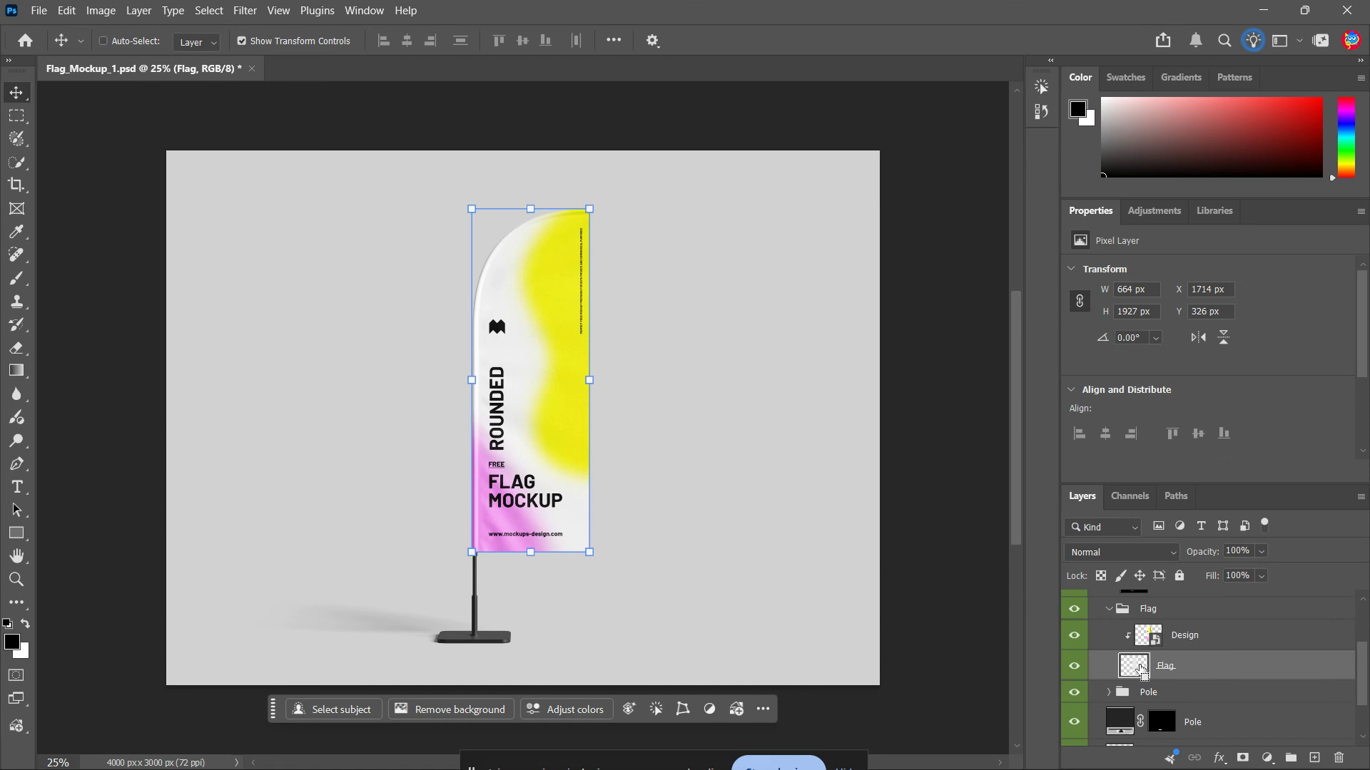
left_click(1140, 667, "ctrl")
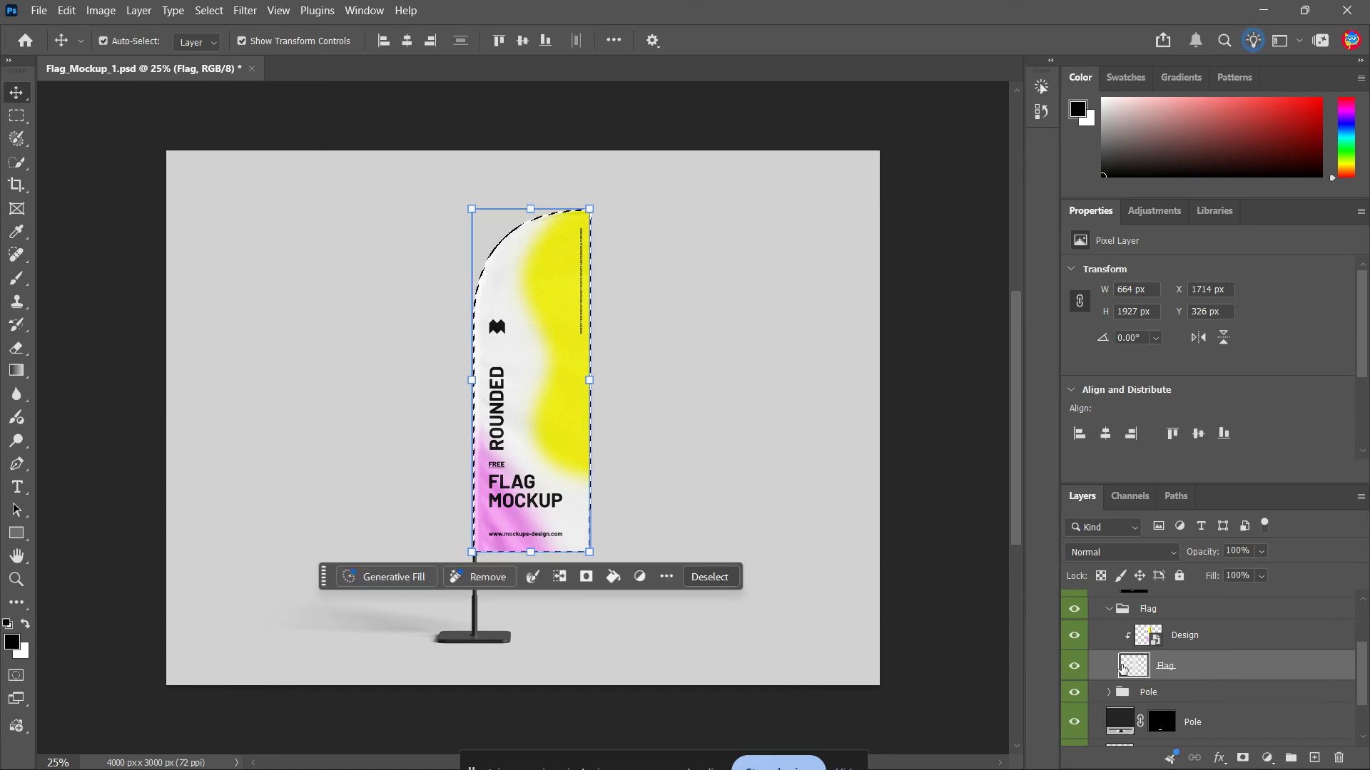
left_click_drag(1124, 668, 586, 237)
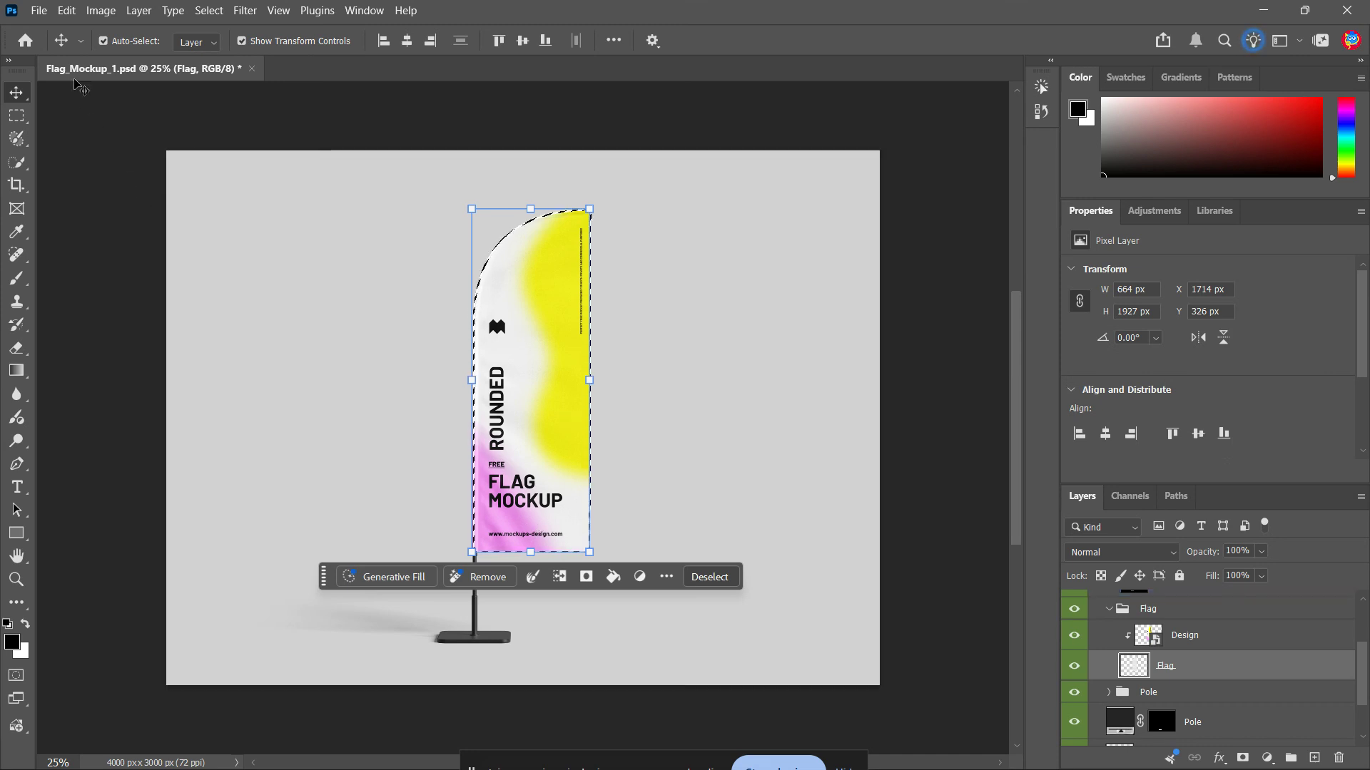
Step: Place the helicopter photo from the PSimages folder as an embedded image above the Flag pixel layer
left_click(44, 12)
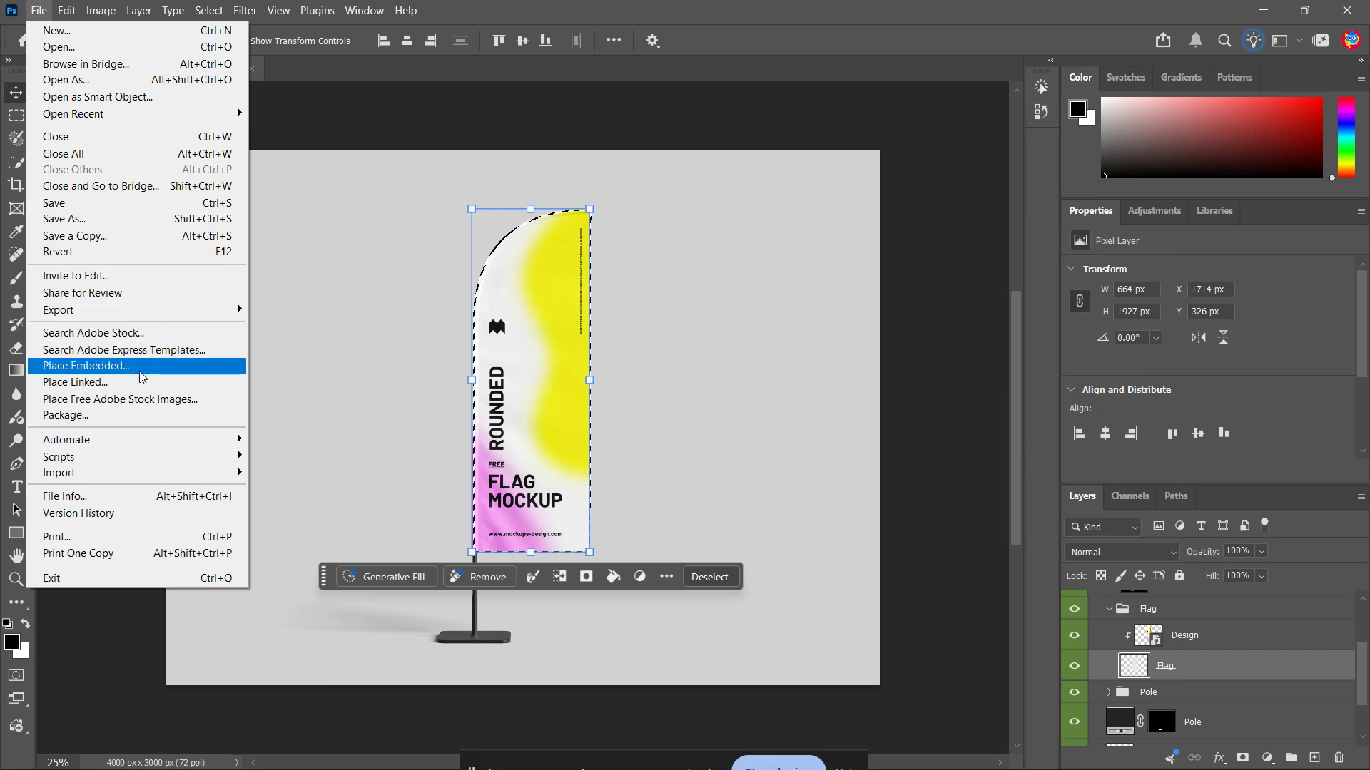
left_click(92, 366)
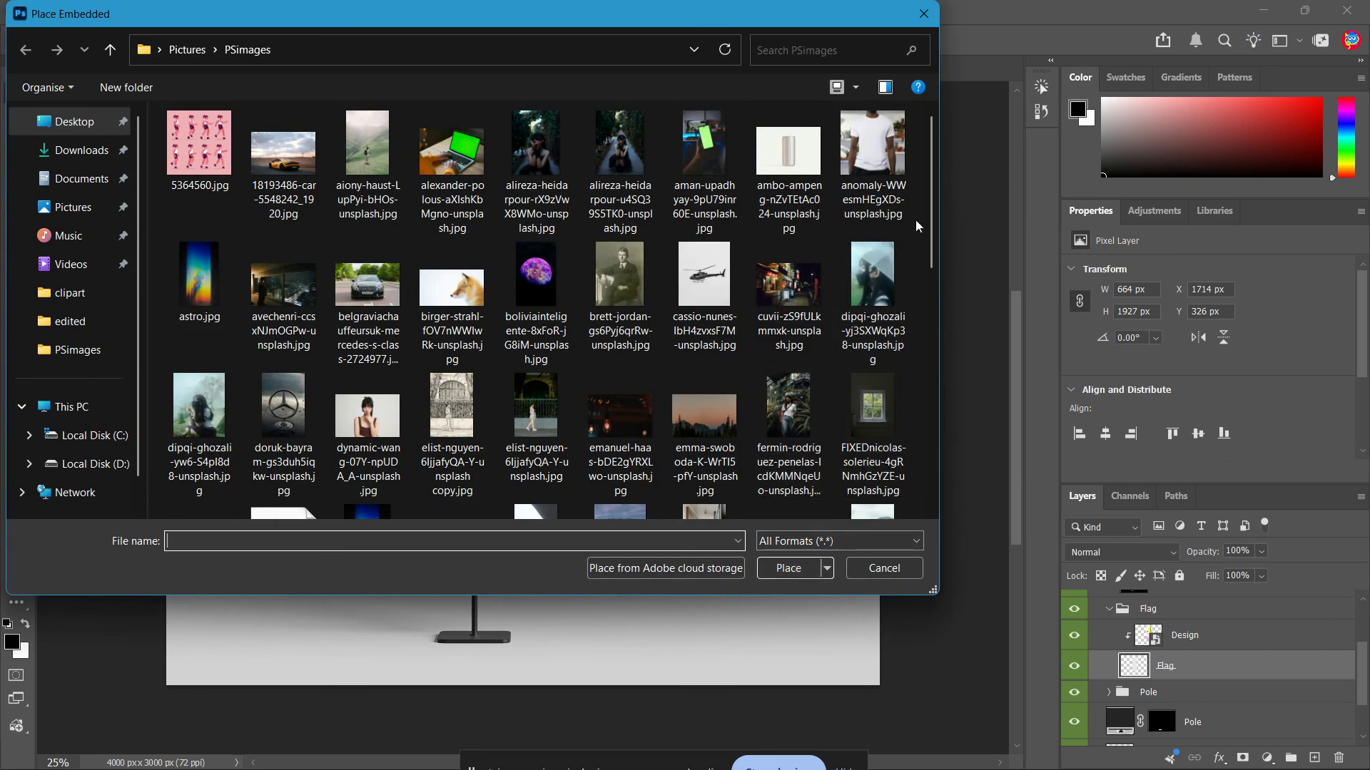
double_click(704, 280)
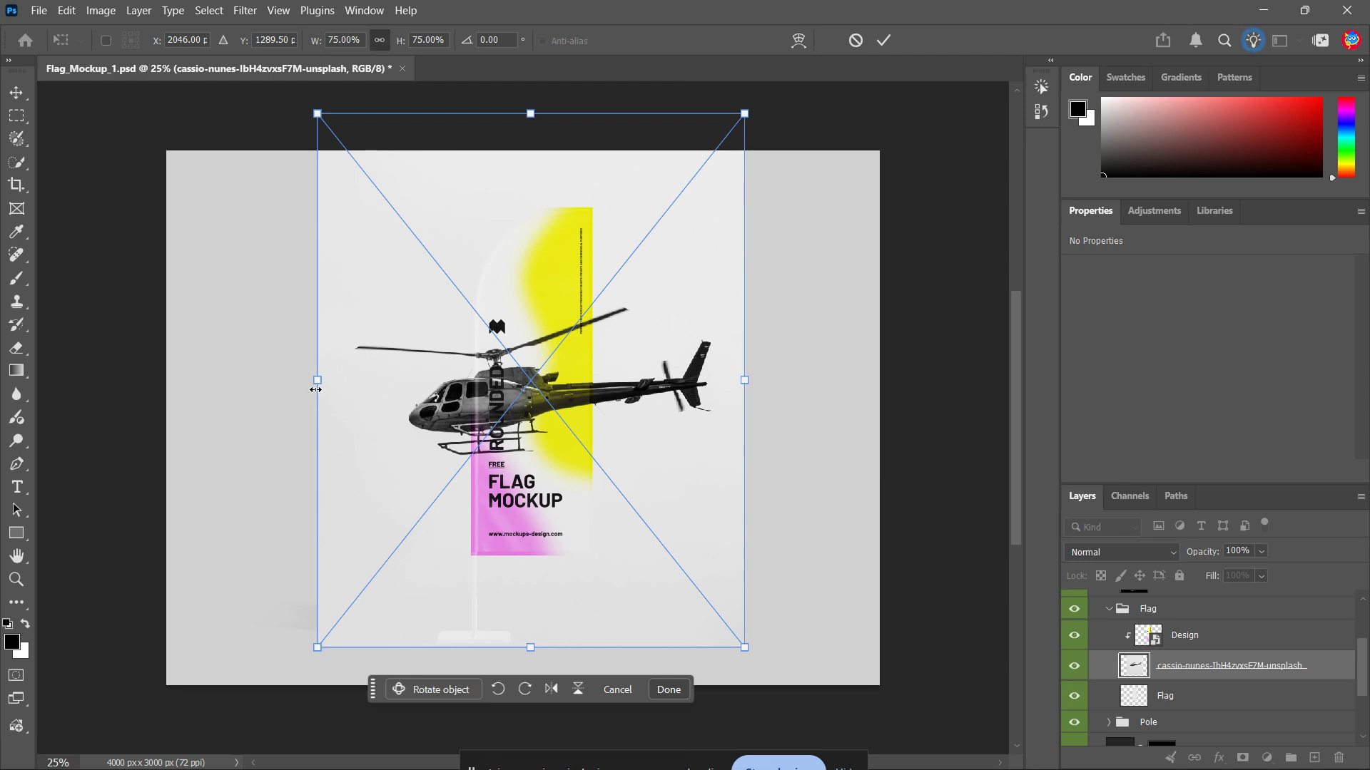
Step: Resize the helicopter image non-proportionally to cover the flag, about 20.75% wide and 48.85% high, and commit the transform
left_click_drag(316, 389, 474, 417)
left_click_drag(738, 383, 592, 386)
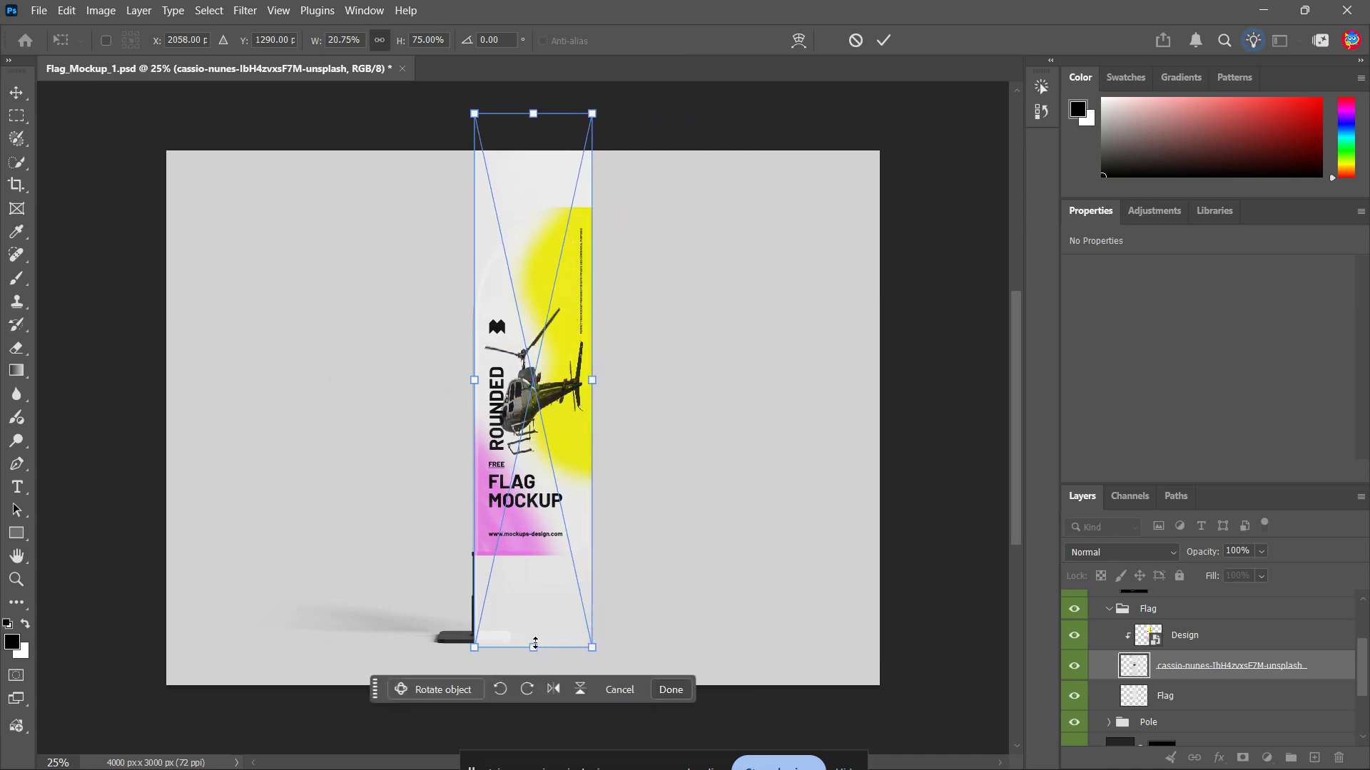
left_click_drag(535, 645, 537, 555)
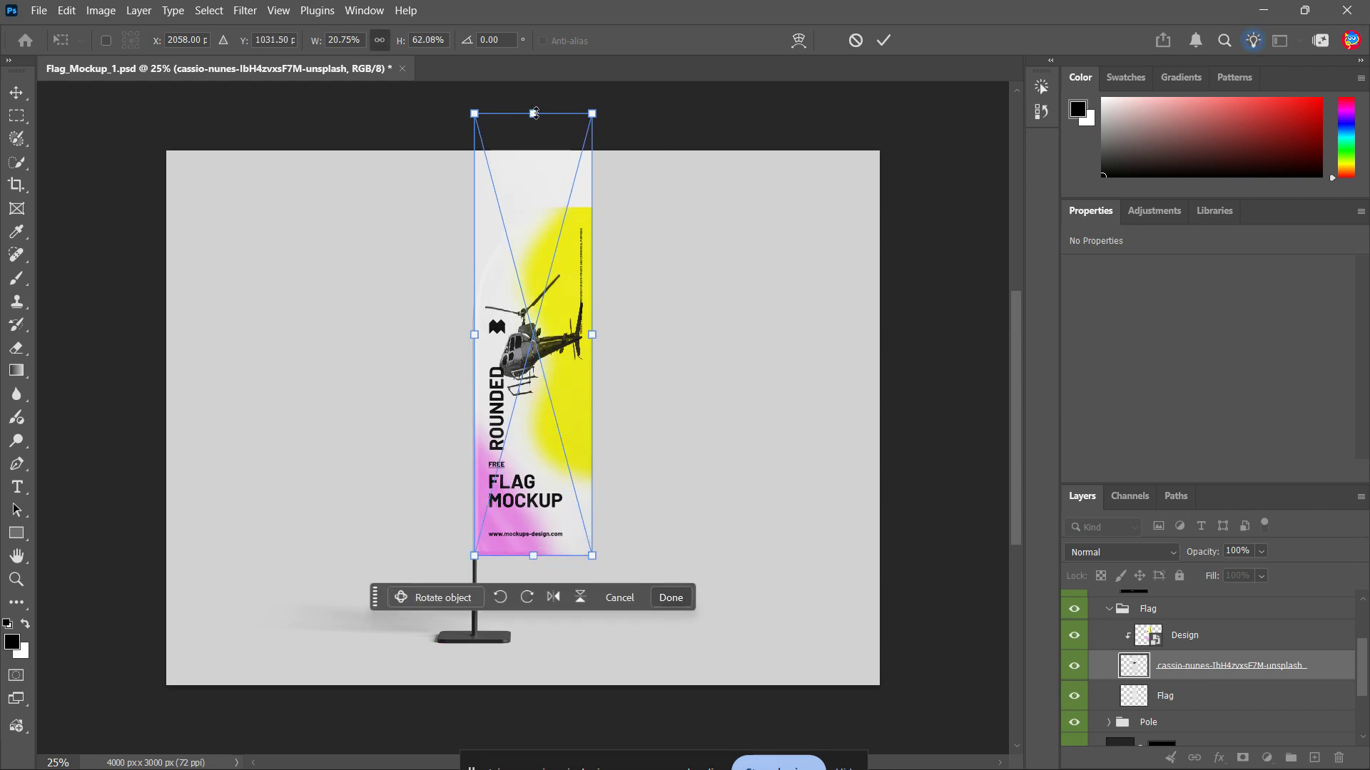
left_click_drag(536, 114, 536, 206)
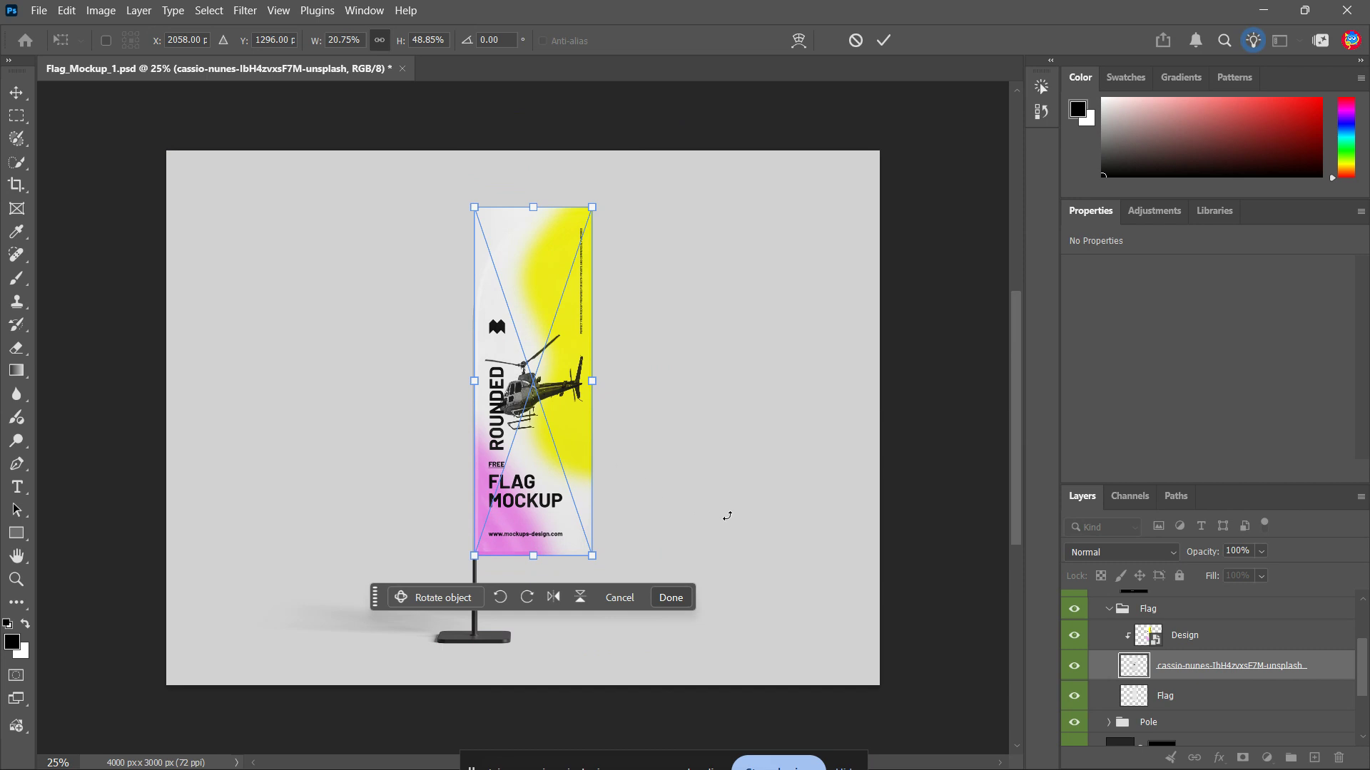
key("Return")
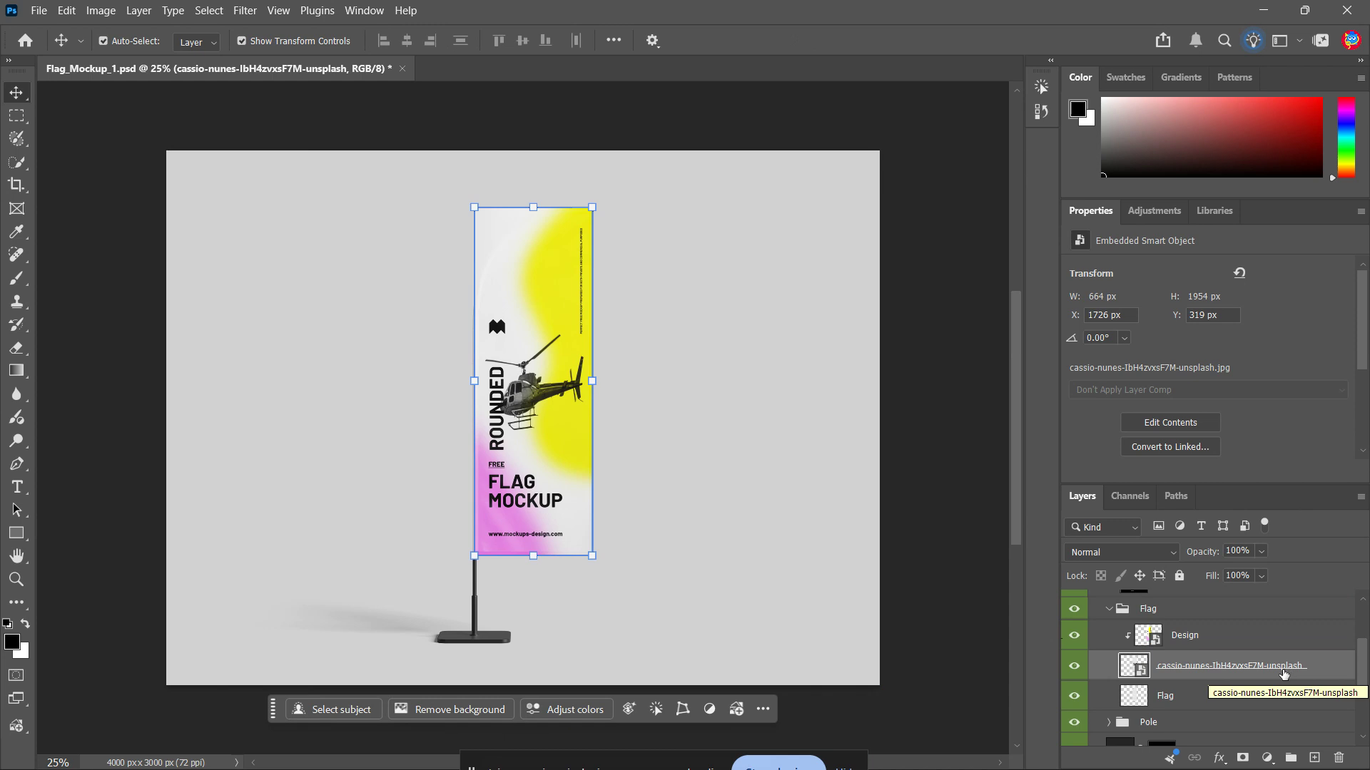
Step: Clip the helicopter layer to the Flag layer beneath it with a clipping mask and deselect the layer
right_click(1182, 674)
left_click(1230, 633)
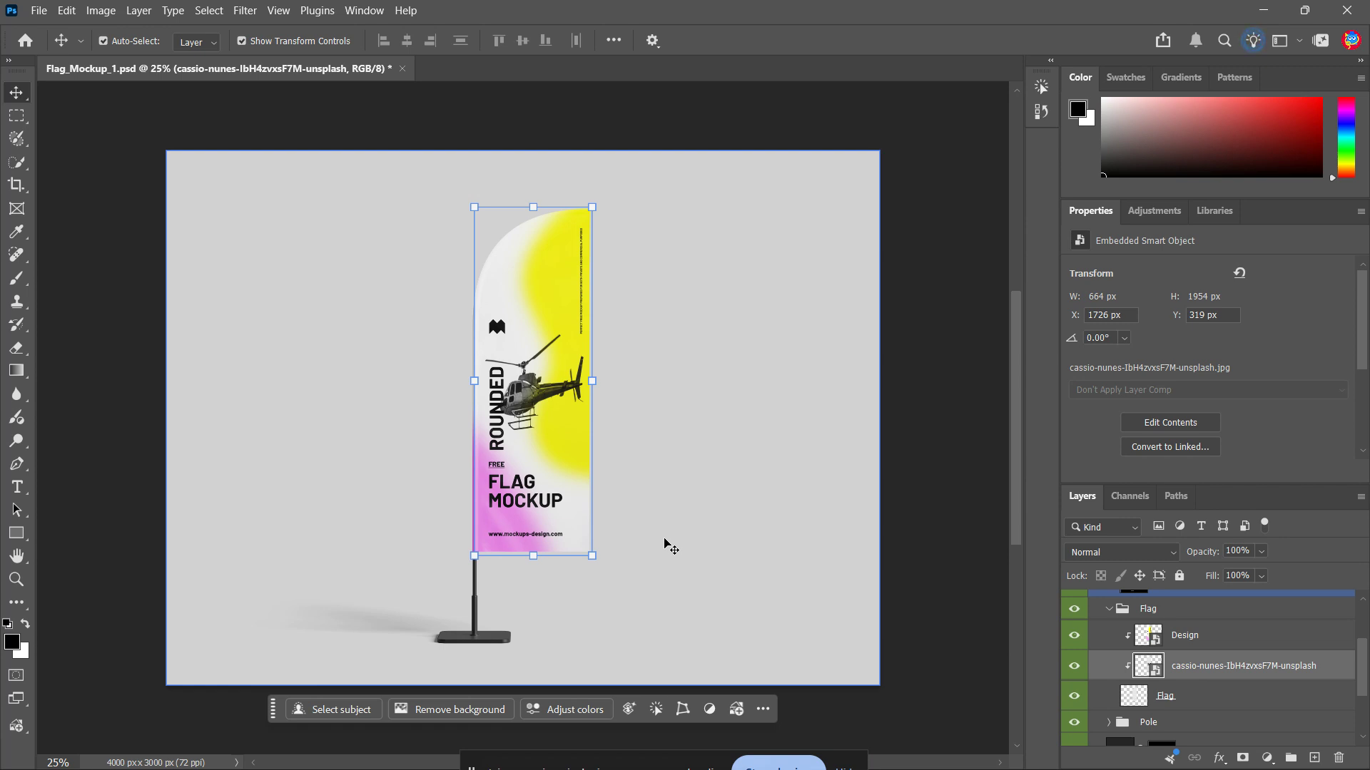
left_click(940, 649)
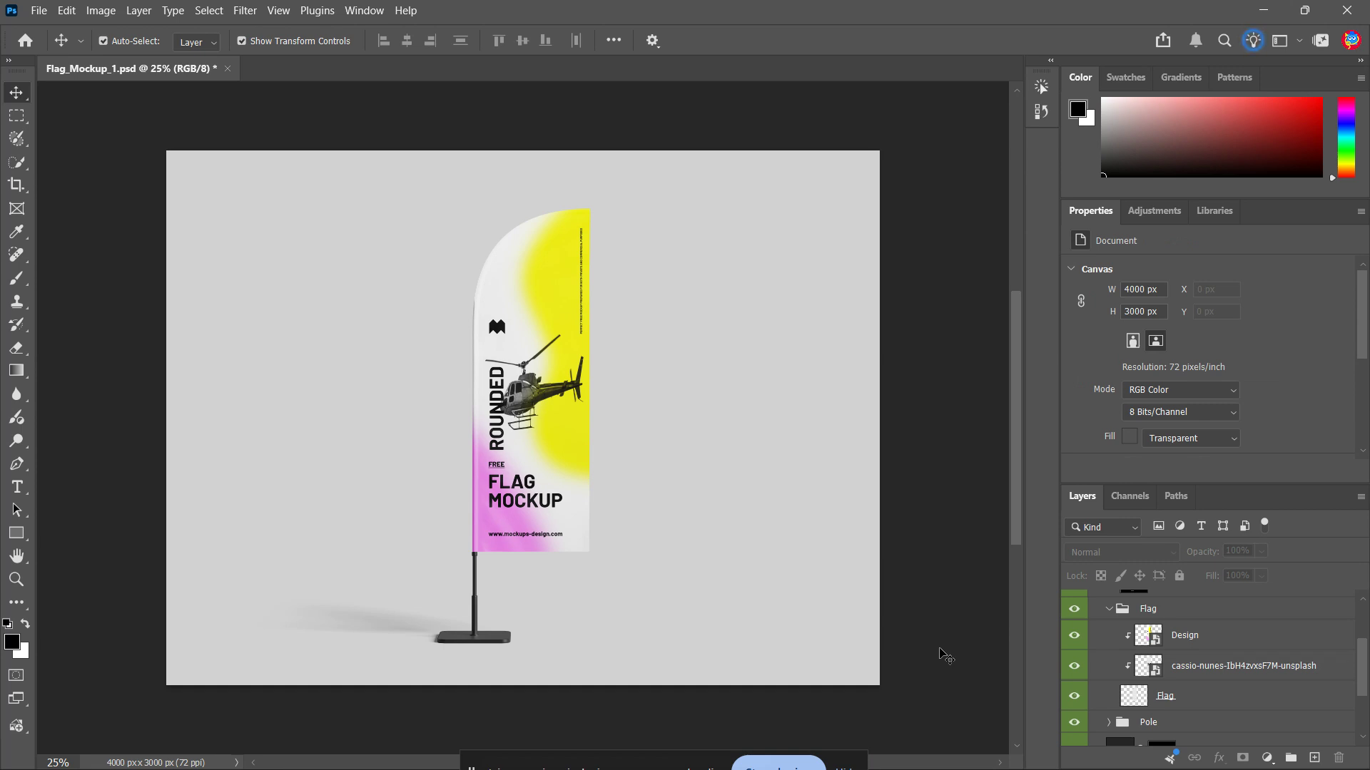
Step: Add a white layer mask to the helicopter layer
scroll(525, 520, "up", 3)
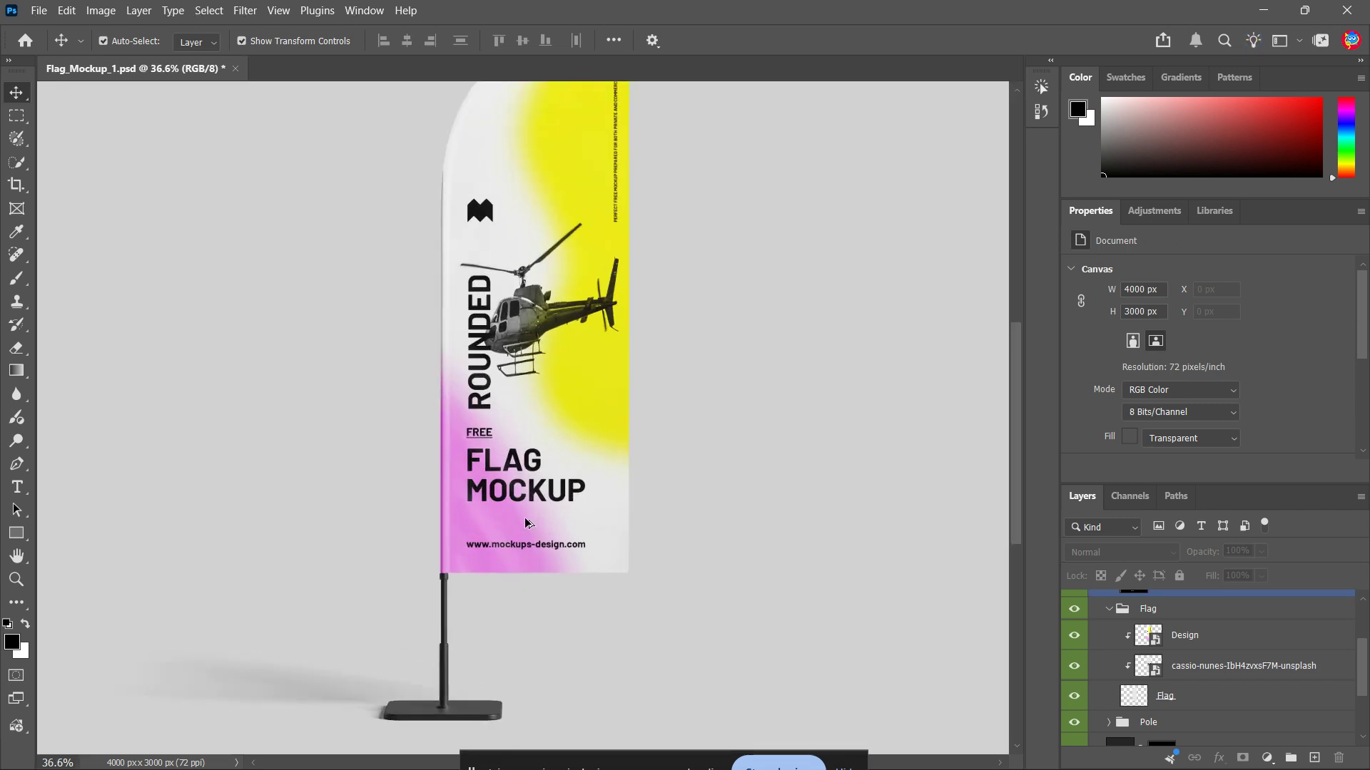
scroll(895, 553, "up", 2)
left_click(1295, 670)
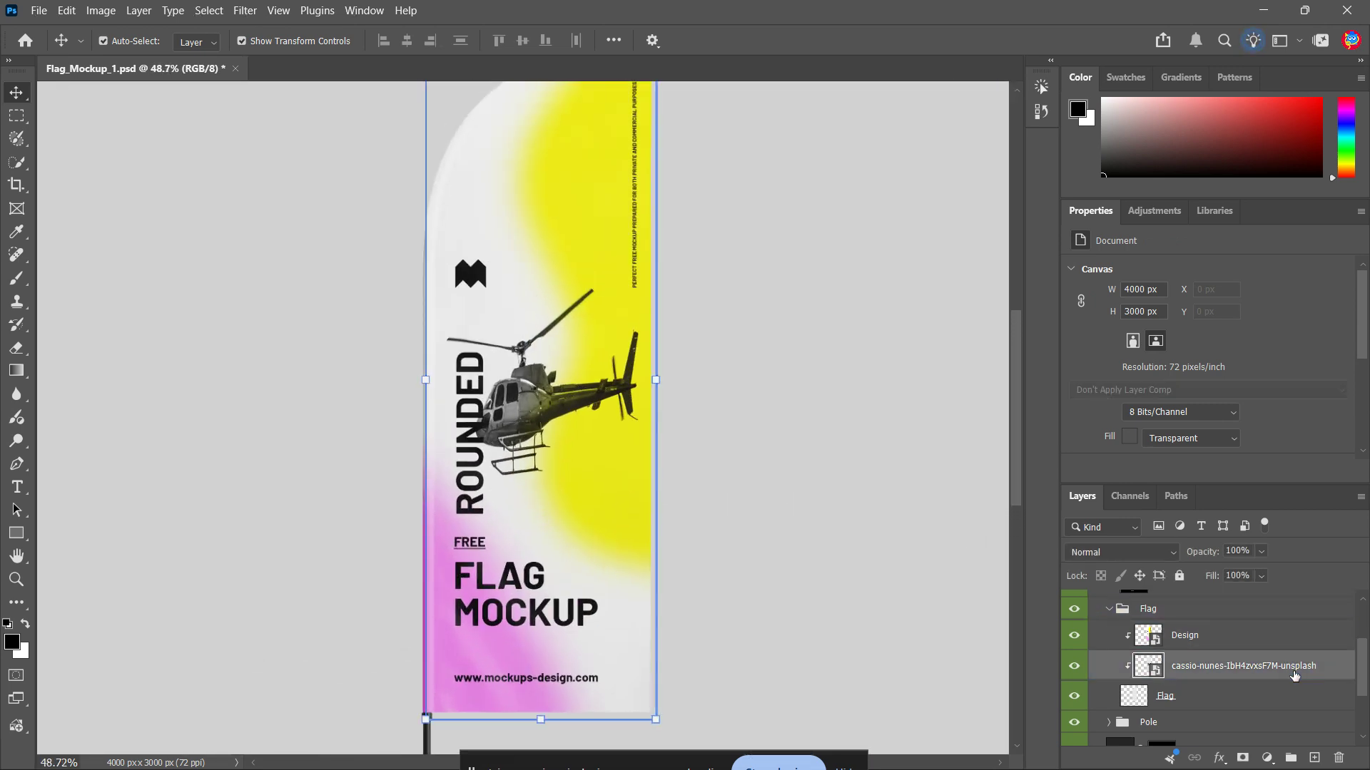
left_click(1243, 759)
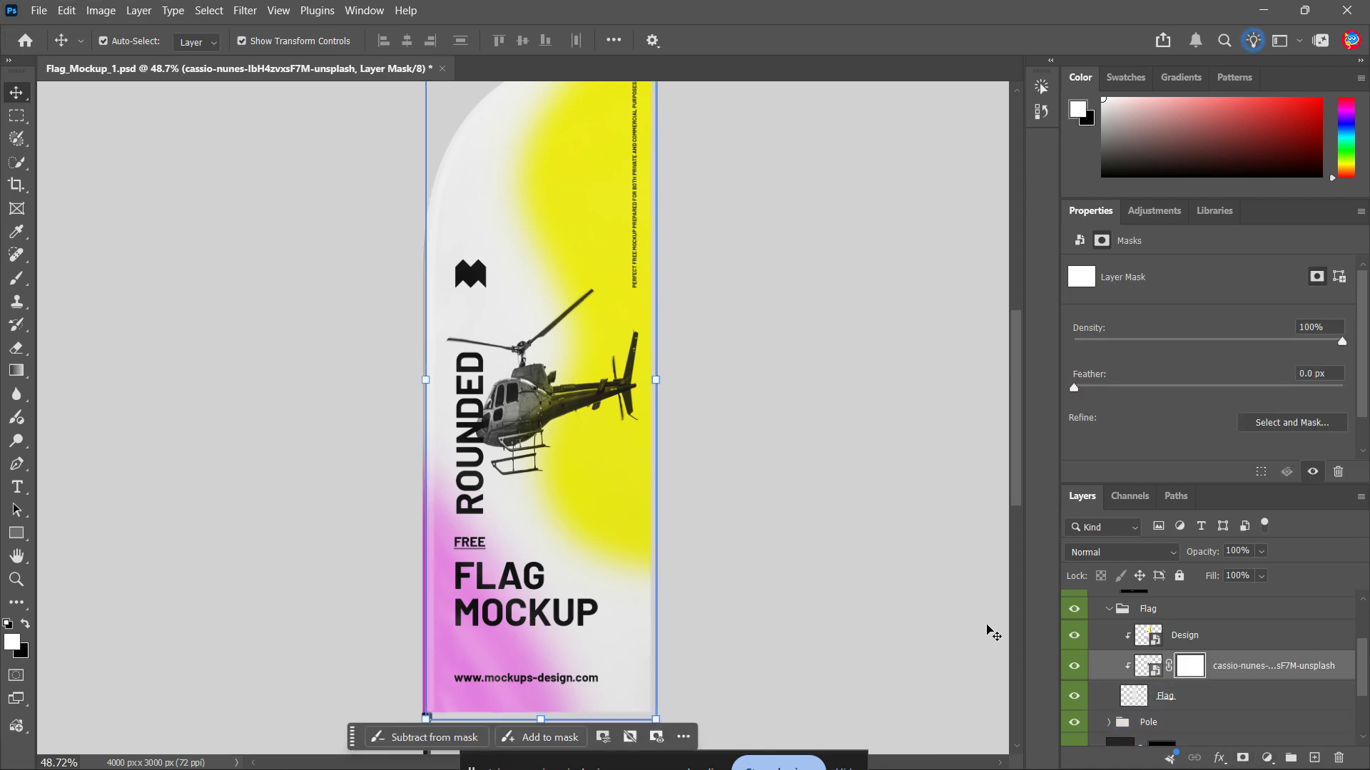
Step: Set up the Brush tool with foreground color 000000 and a soft 100 px tip at 0% hardness
scroll(735, 544, "down", 1)
scroll(737, 544, "down", 1)
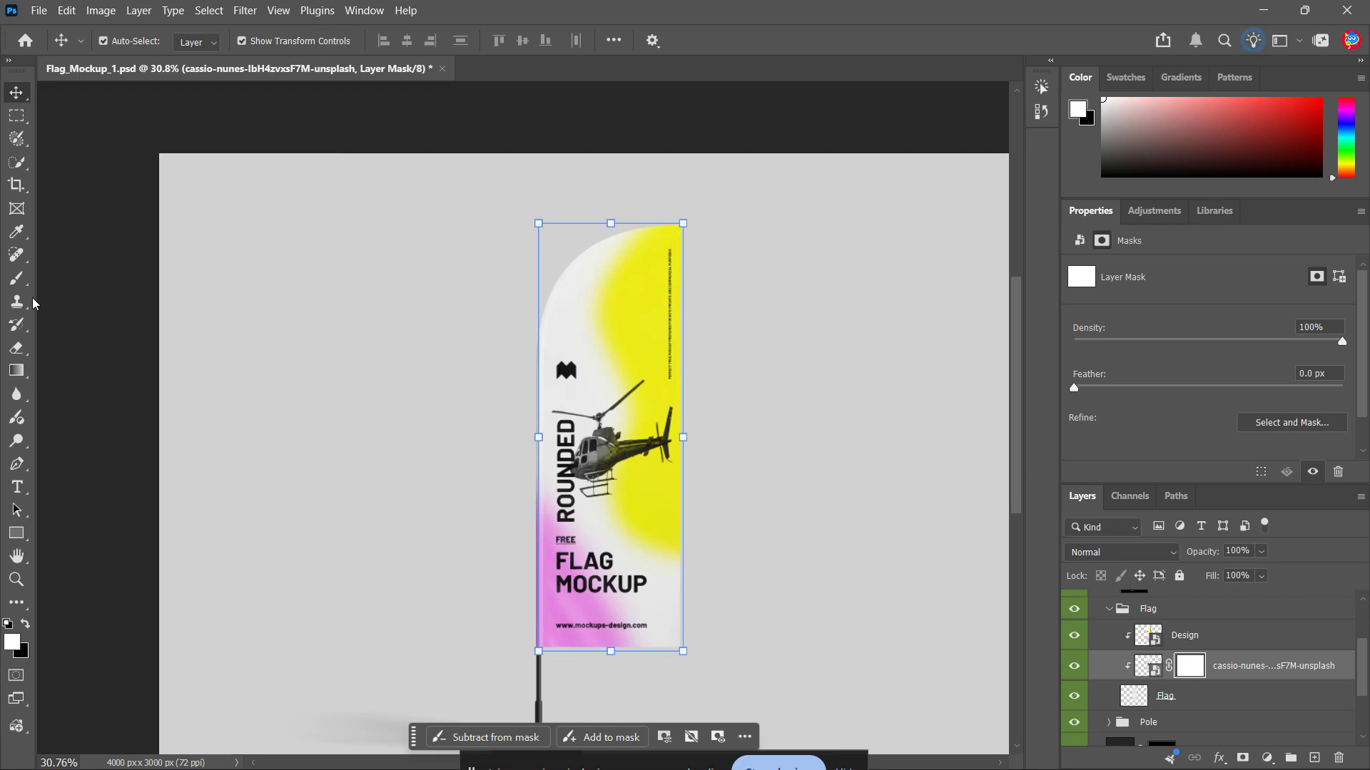
left_click(17, 278)
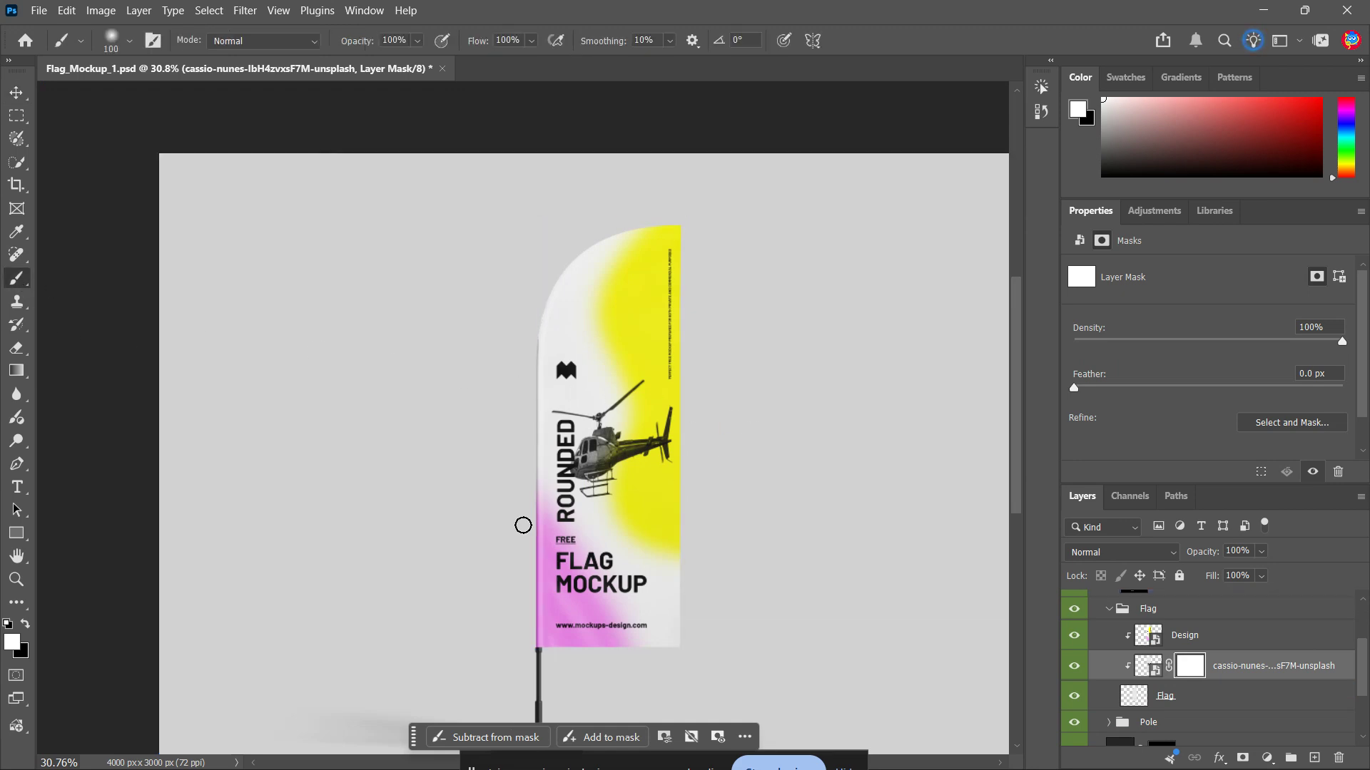
left_click(13, 642)
type("000000")
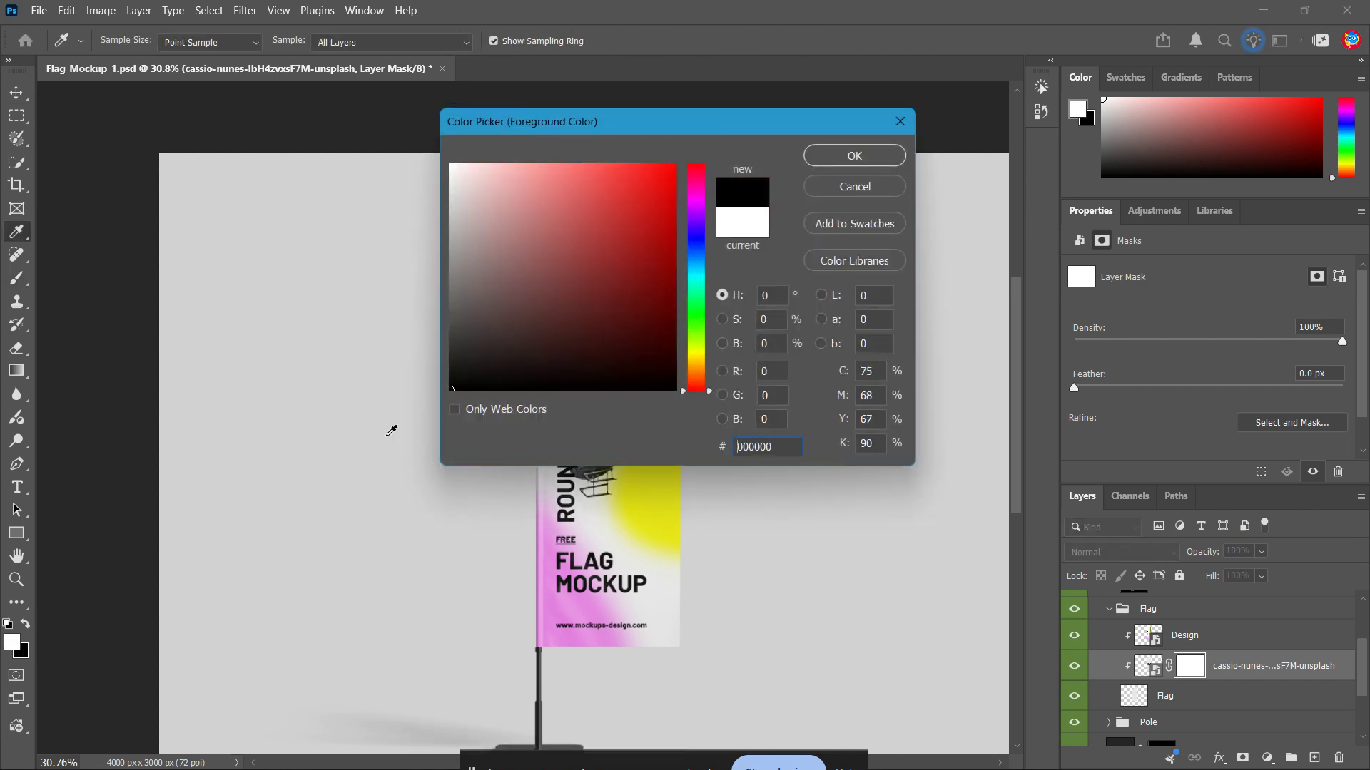
left_click(846, 159)
right_click(432, 297)
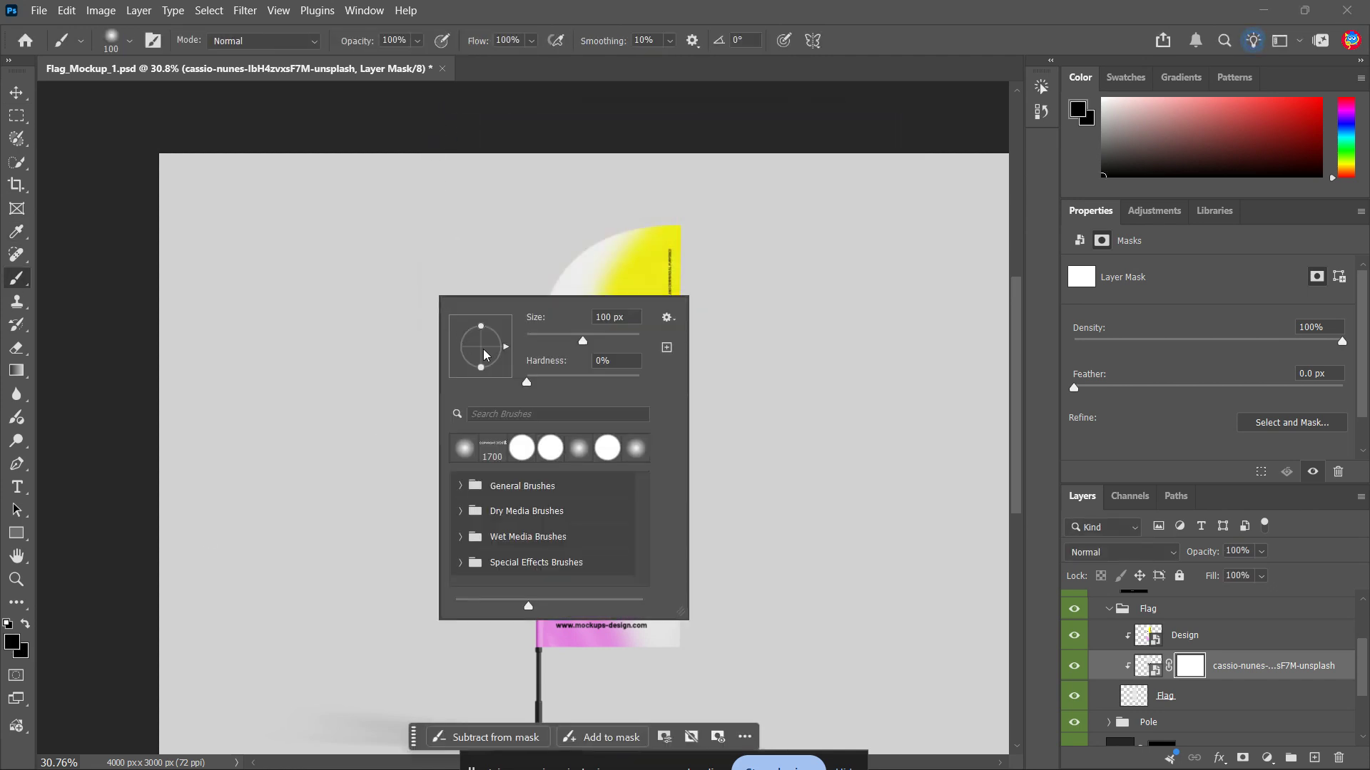
left_click_drag(545, 389, 527, 388)
left_click(554, 6)
Step: Paint black on the helicopter layer's mask along the outer curved edge of the flag beside the pole
scroll(688, 648, "up", 5)
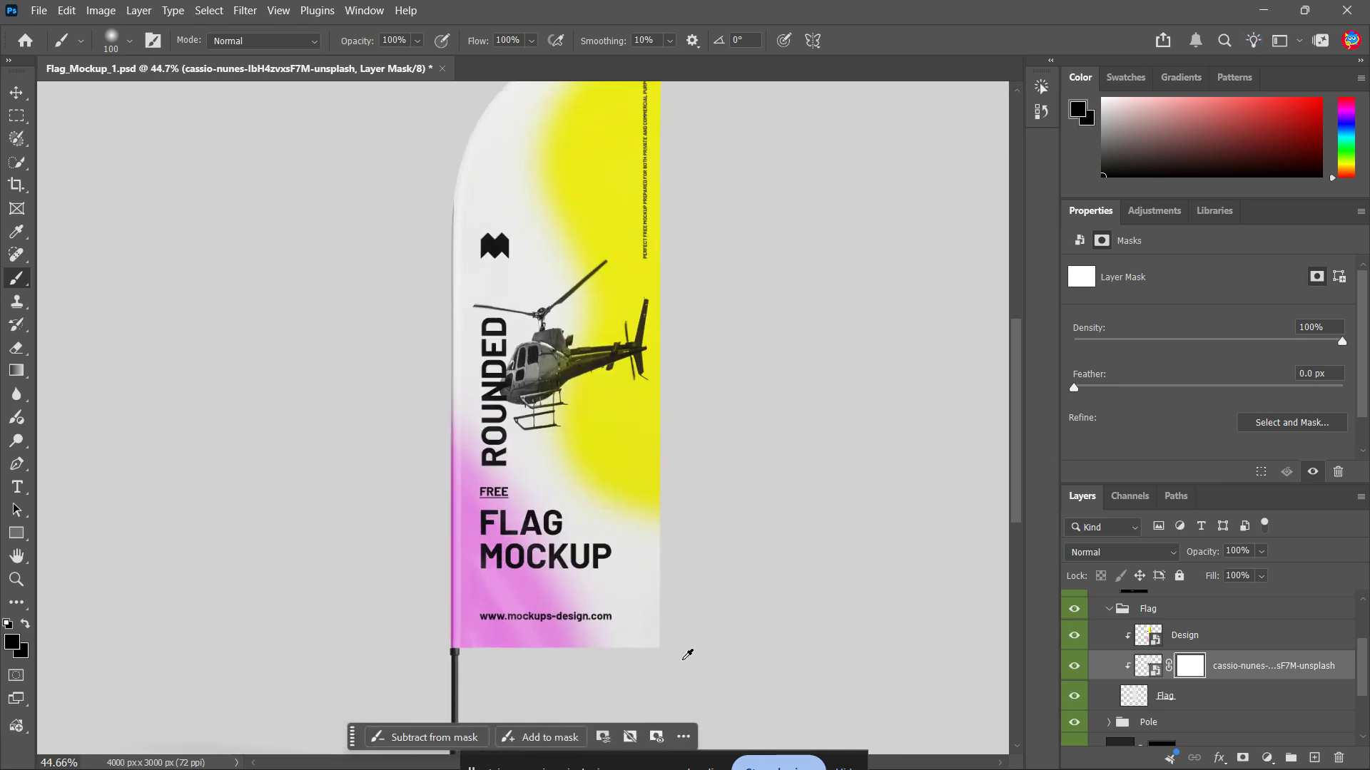
scroll(436, 620, "up", 10)
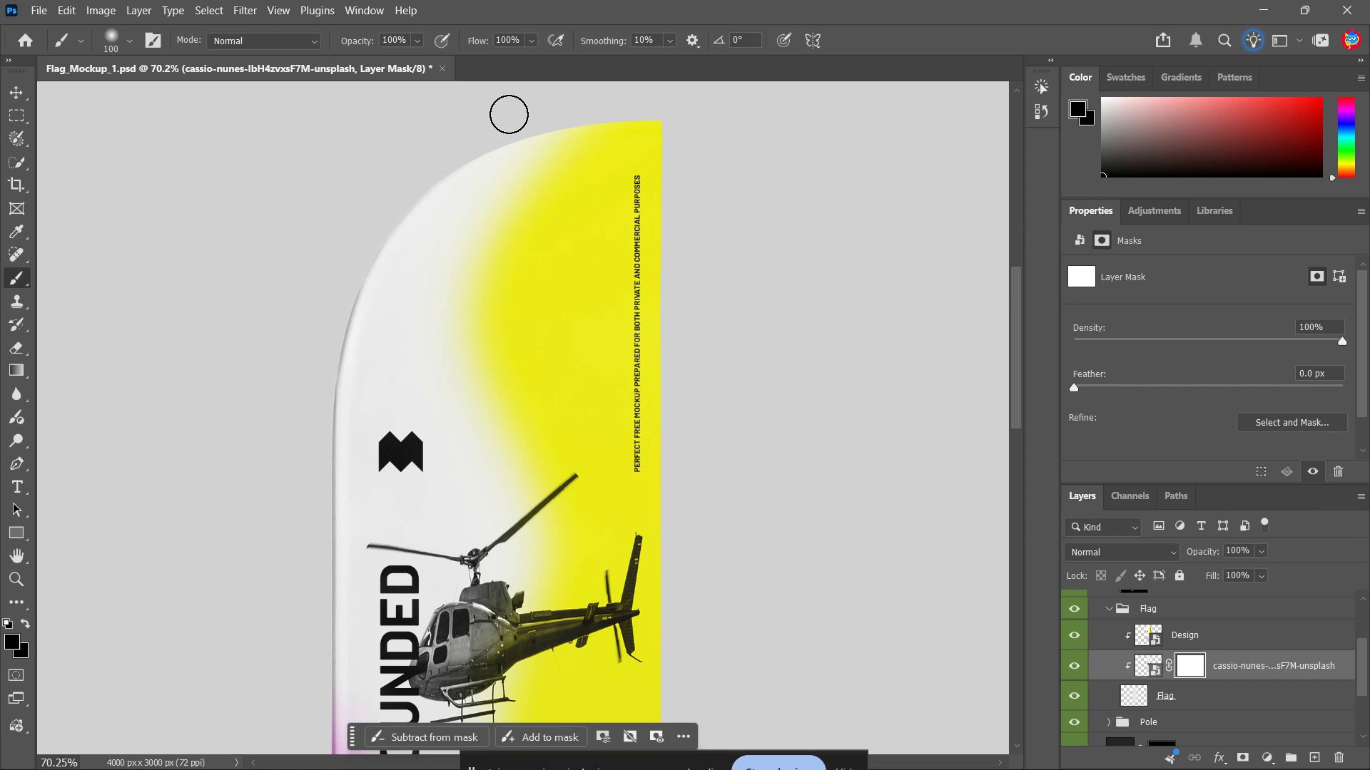
mouse_move(315, 298)
left_mouse_down()
mouse_move(356, 264)
mouse_move(311, 453)
left_mouse_up()
scroll(1232, 661, "down", 2)
scroll(1232, 659, "up", 2)
scroll(803, 613, "down", 1)
scroll(799, 619, "down", 2)
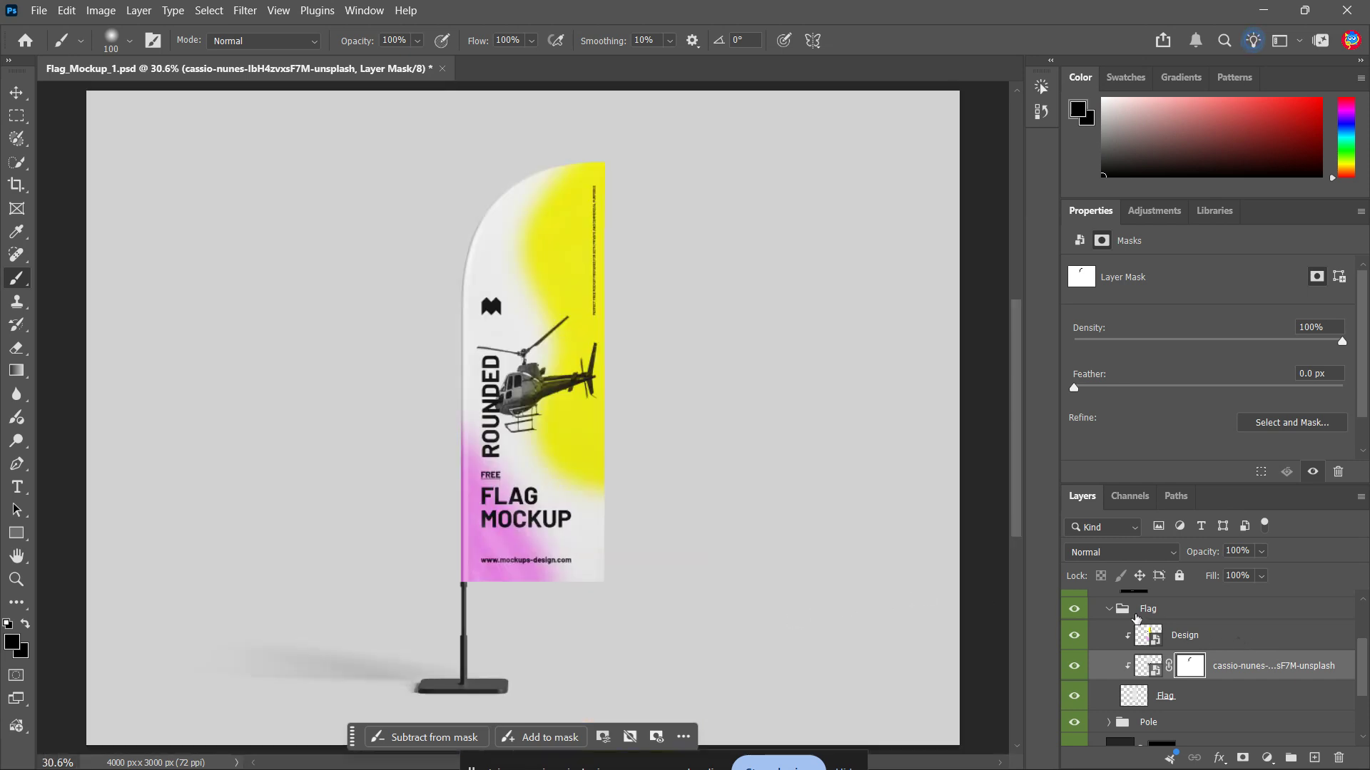
Step: Set the Highlights layer's blend mode to Multiply and switch to the Move tool
scroll(1225, 663, "up", 1)
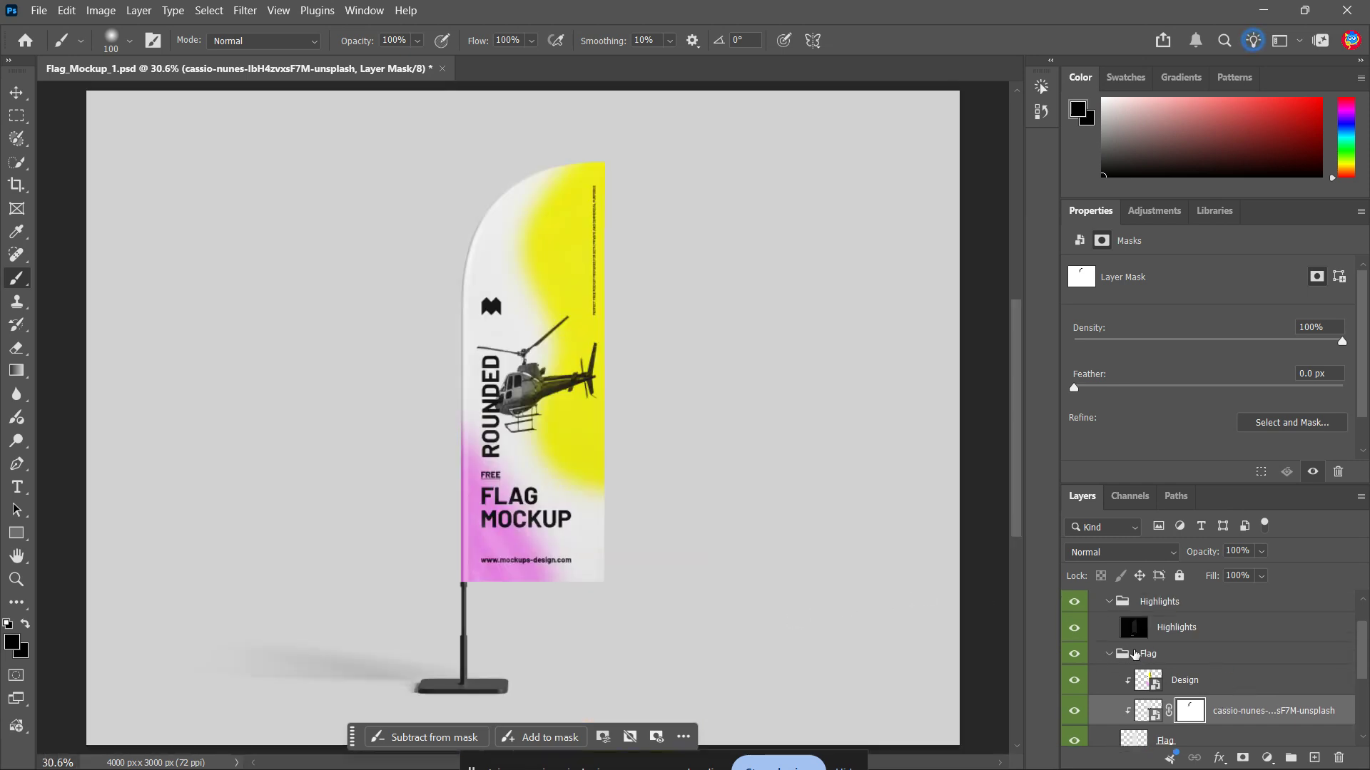
scroll(1151, 654, "up", 1)
scroll(1213, 670, "down", 3)
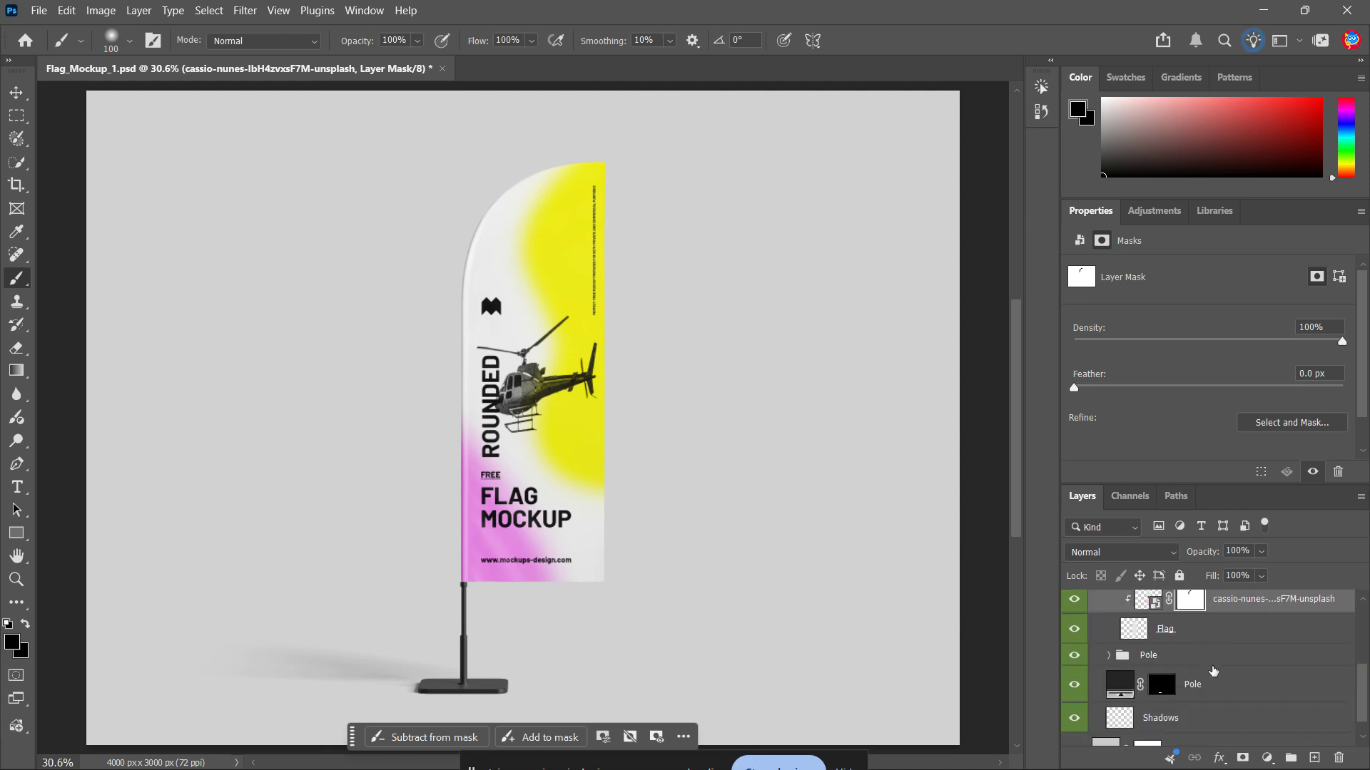
scroll(1213, 671, "down", 1)
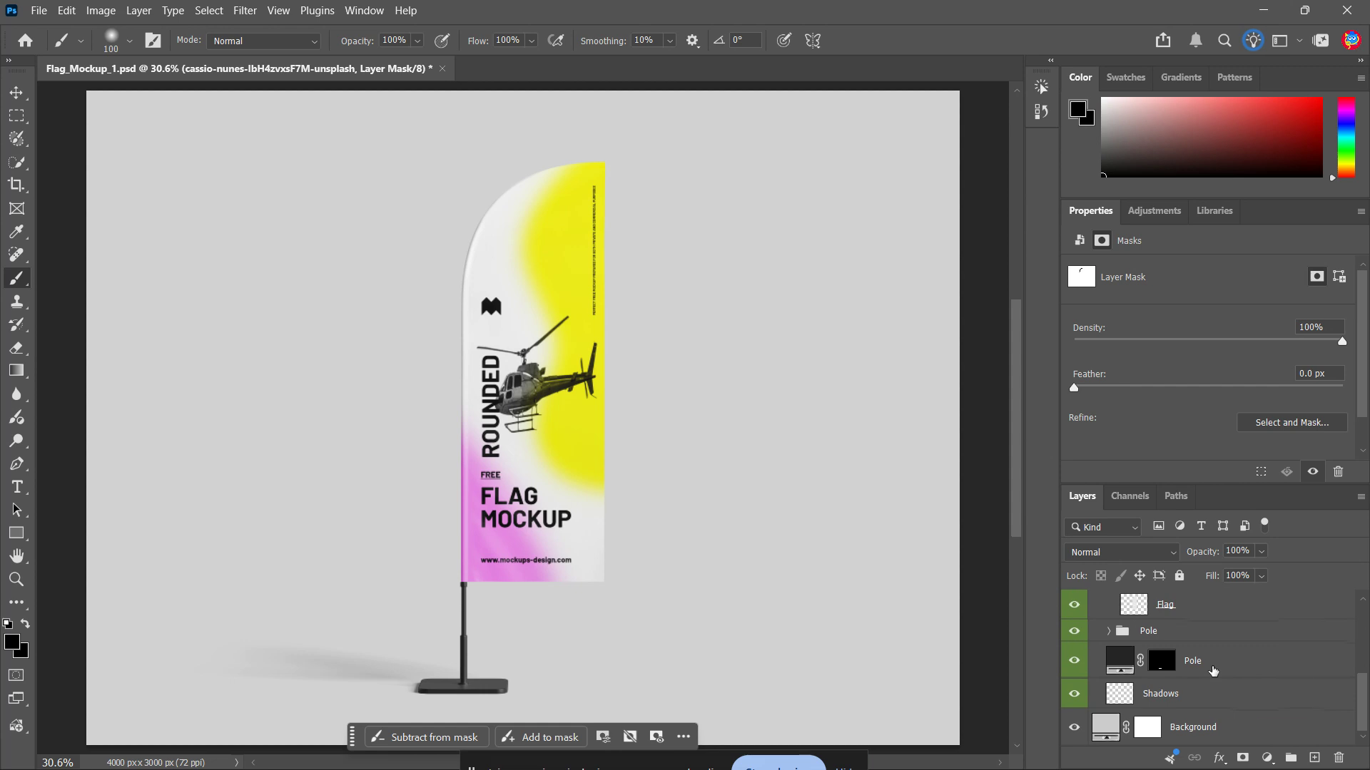
scroll(1206, 667, "up", 3)
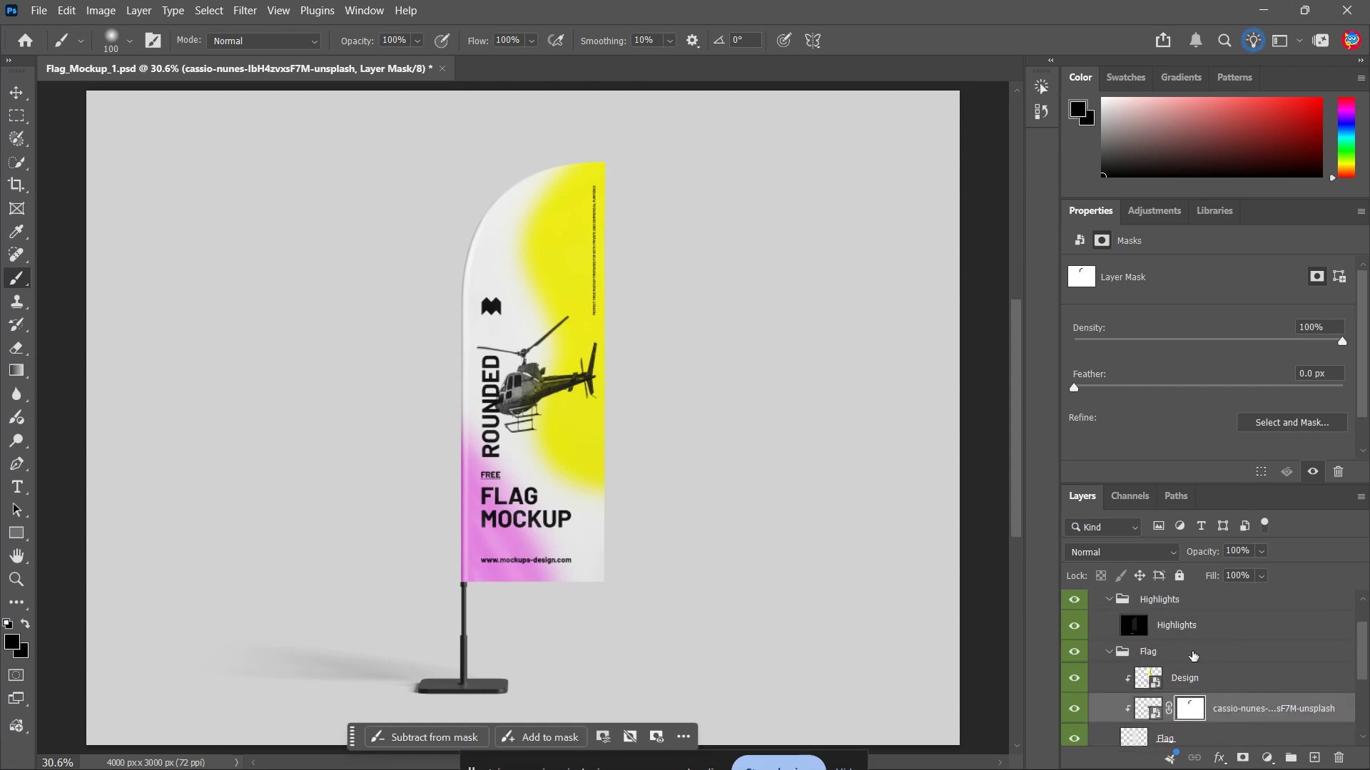
left_click(1205, 628)
left_click(1170, 553)
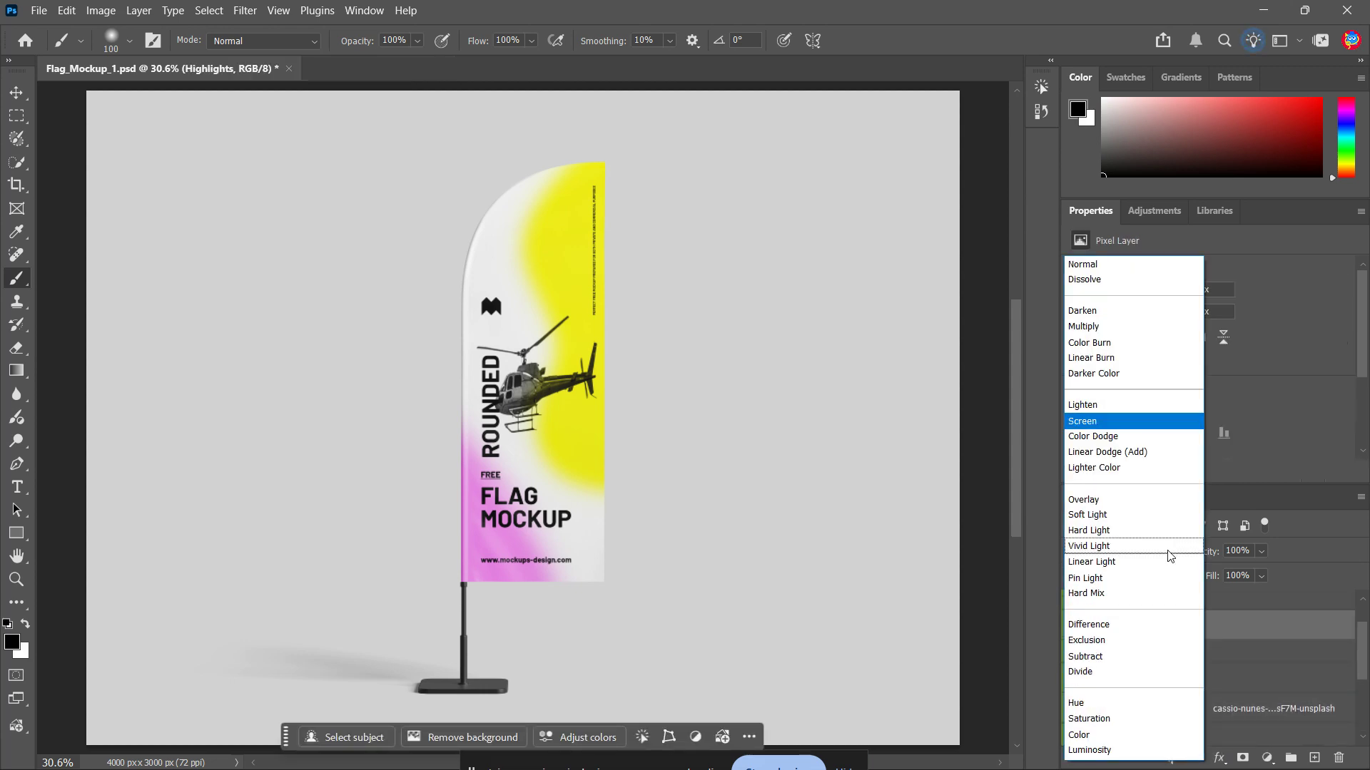
left_click(1146, 327)
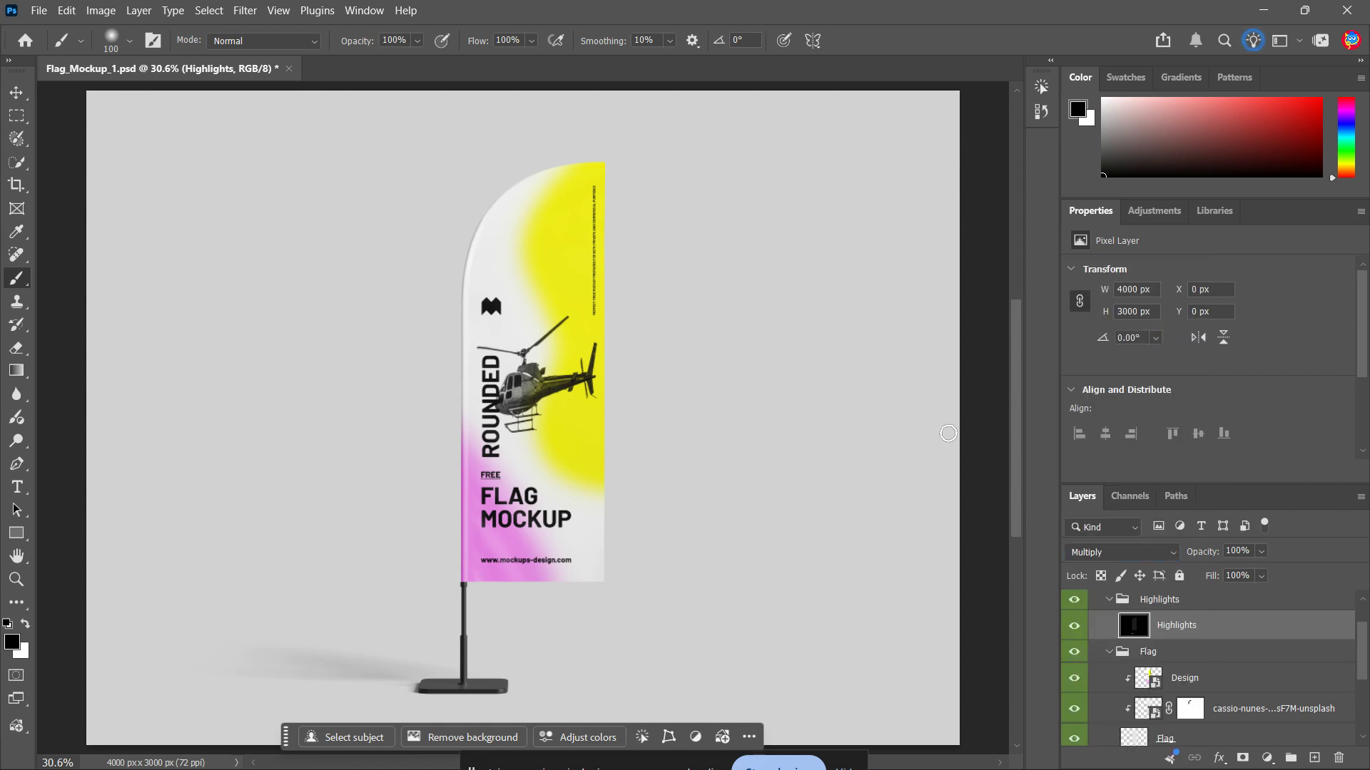
key("v")
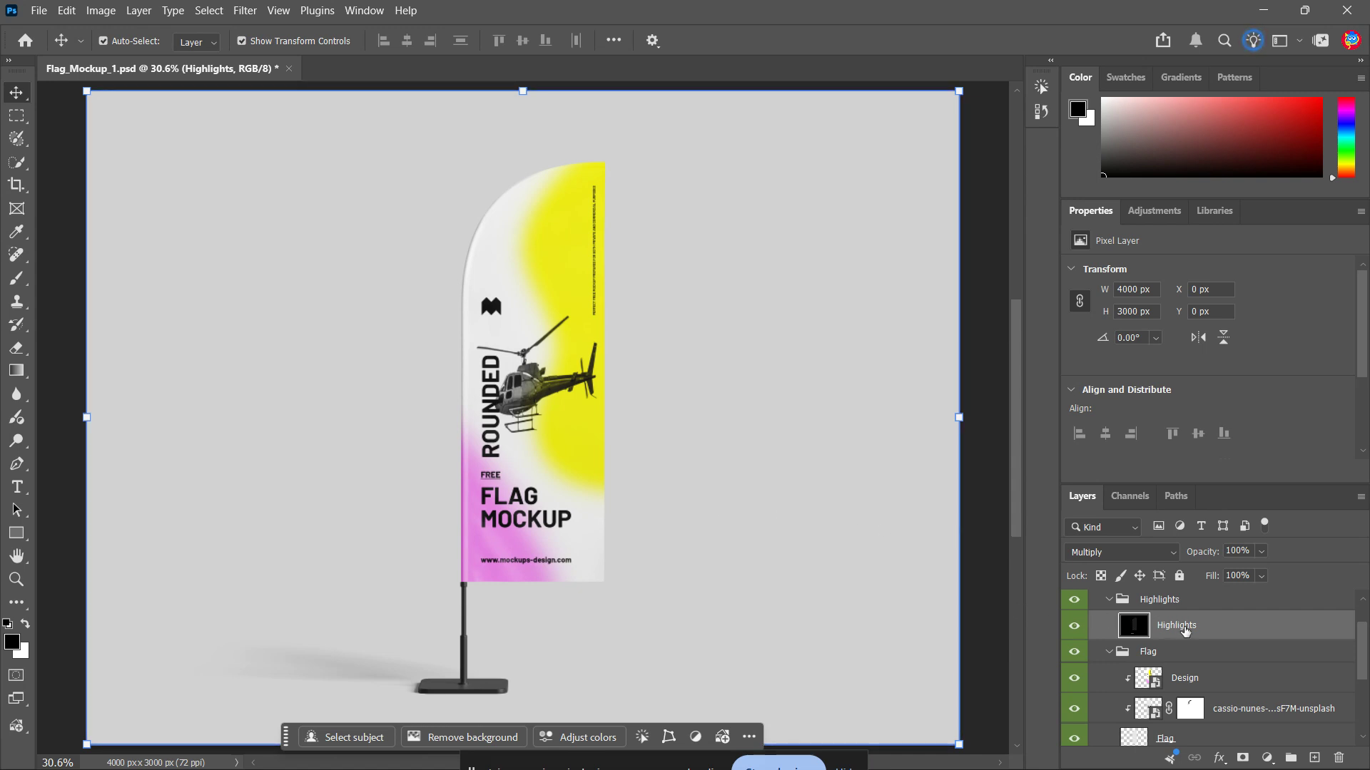
left_click(1261, 552)
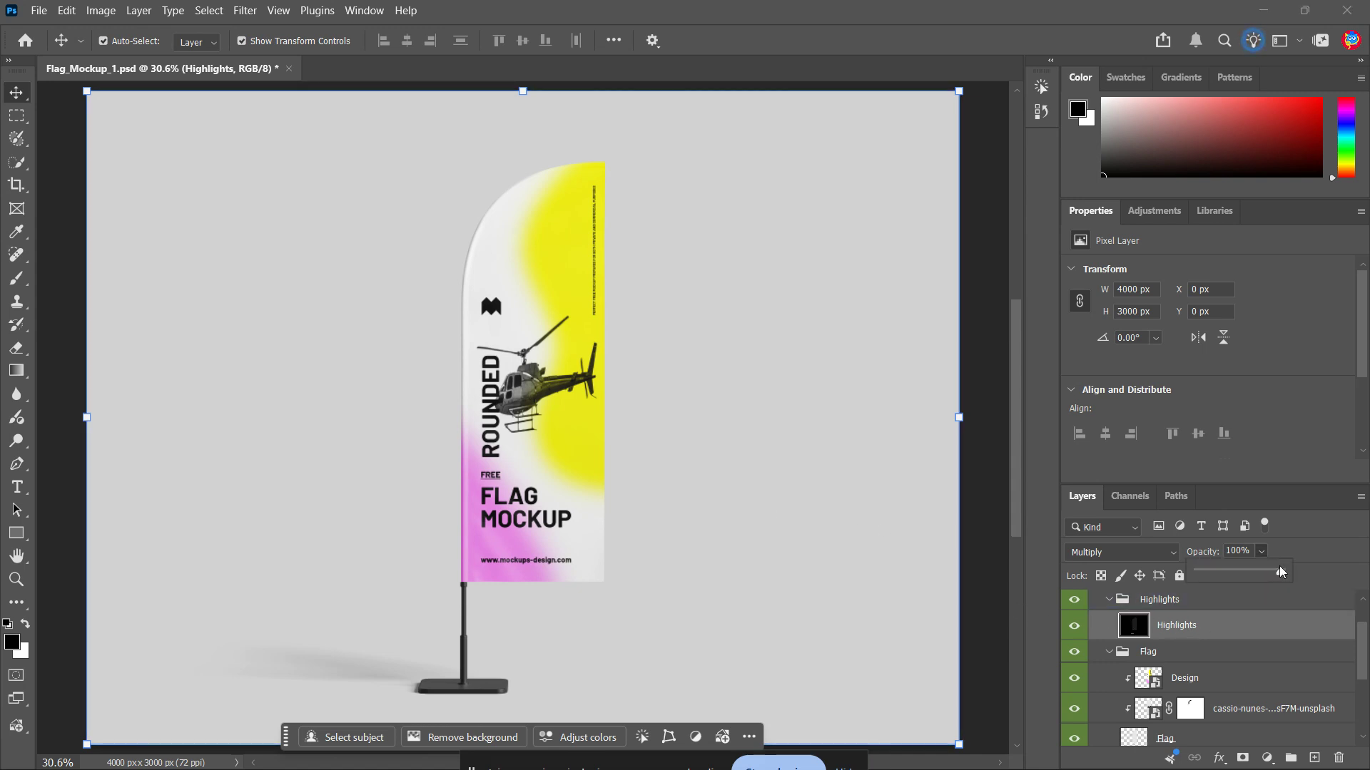
left_click_drag(1280, 572, 1323, 583)
scroll(1217, 664, "down", 1)
left_click(1217, 664)
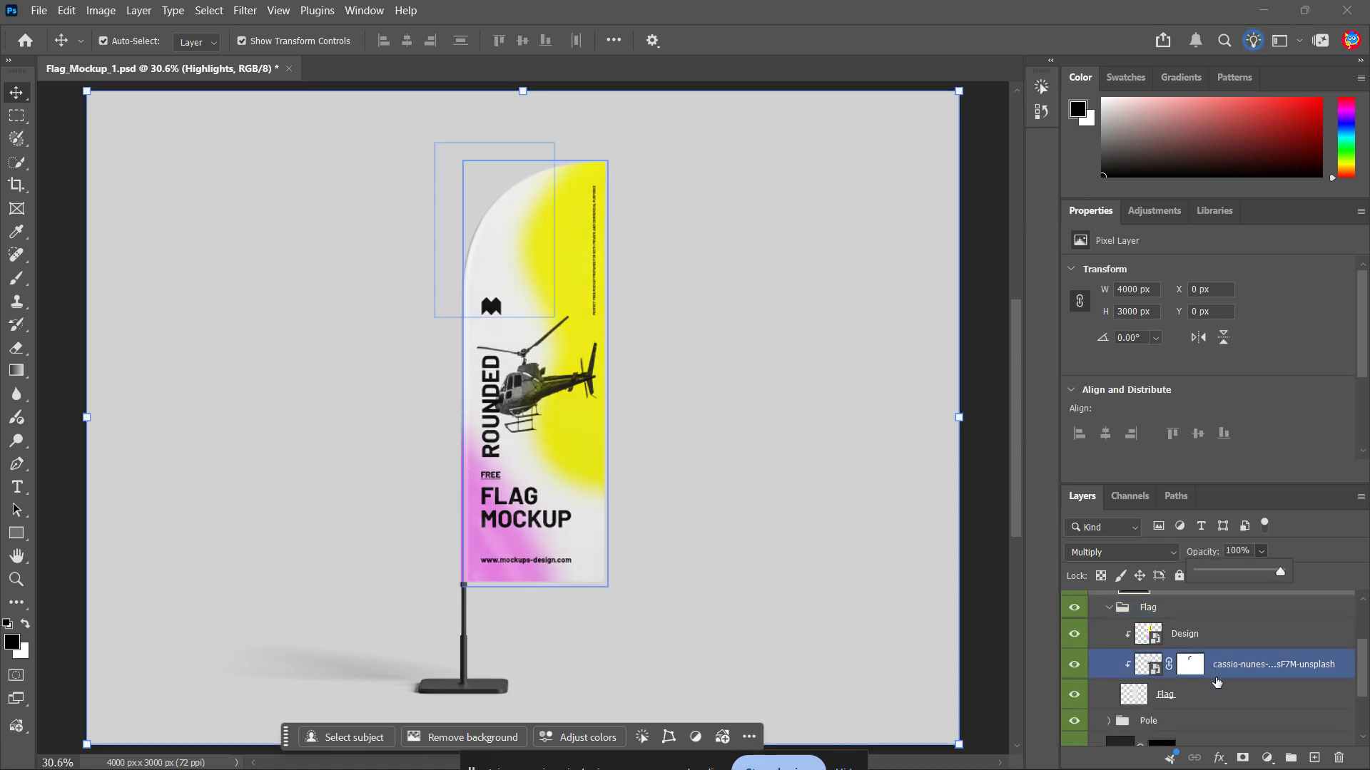
left_click(1218, 690)
left_click(1215, 665)
left_click(1236, 649)
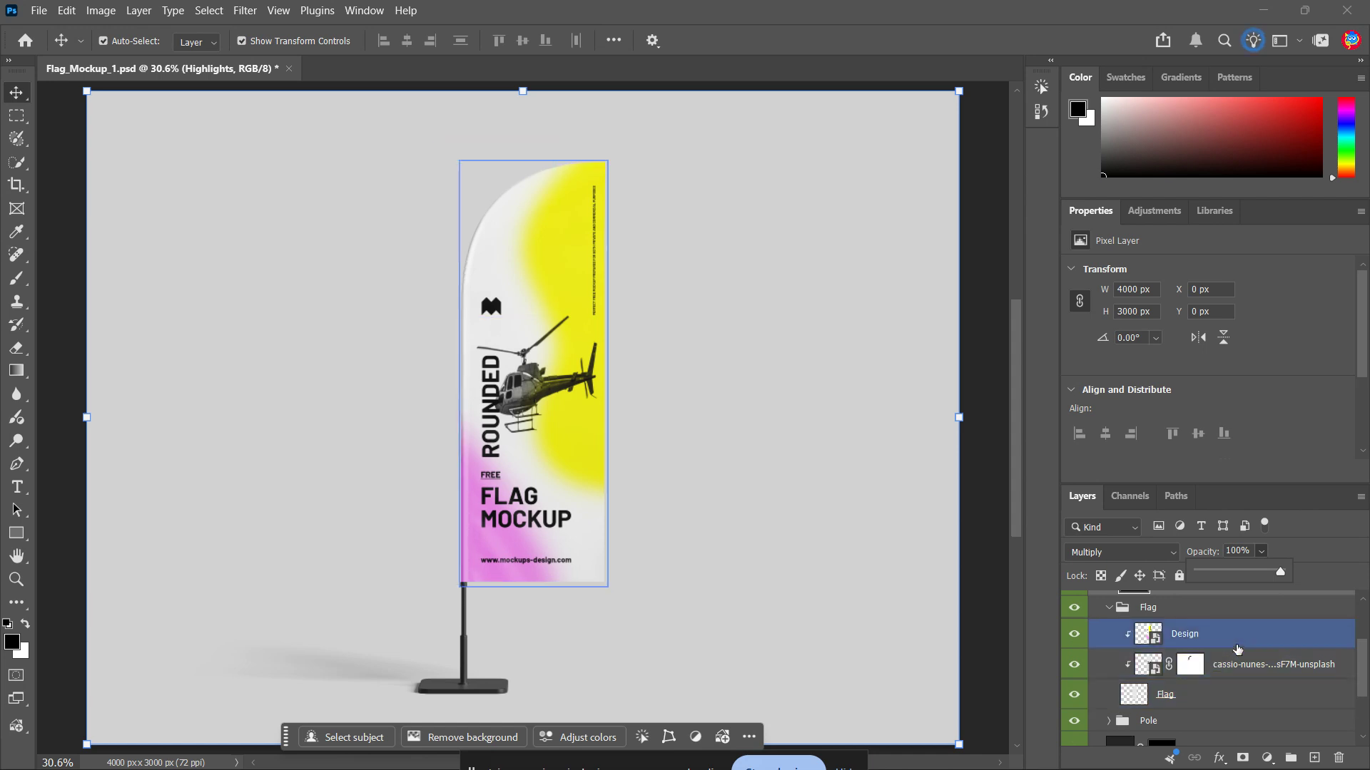
Step: Select the Highlights layer inside the Highlights group to check its blend mode
scroll(1228, 662, "up", 1)
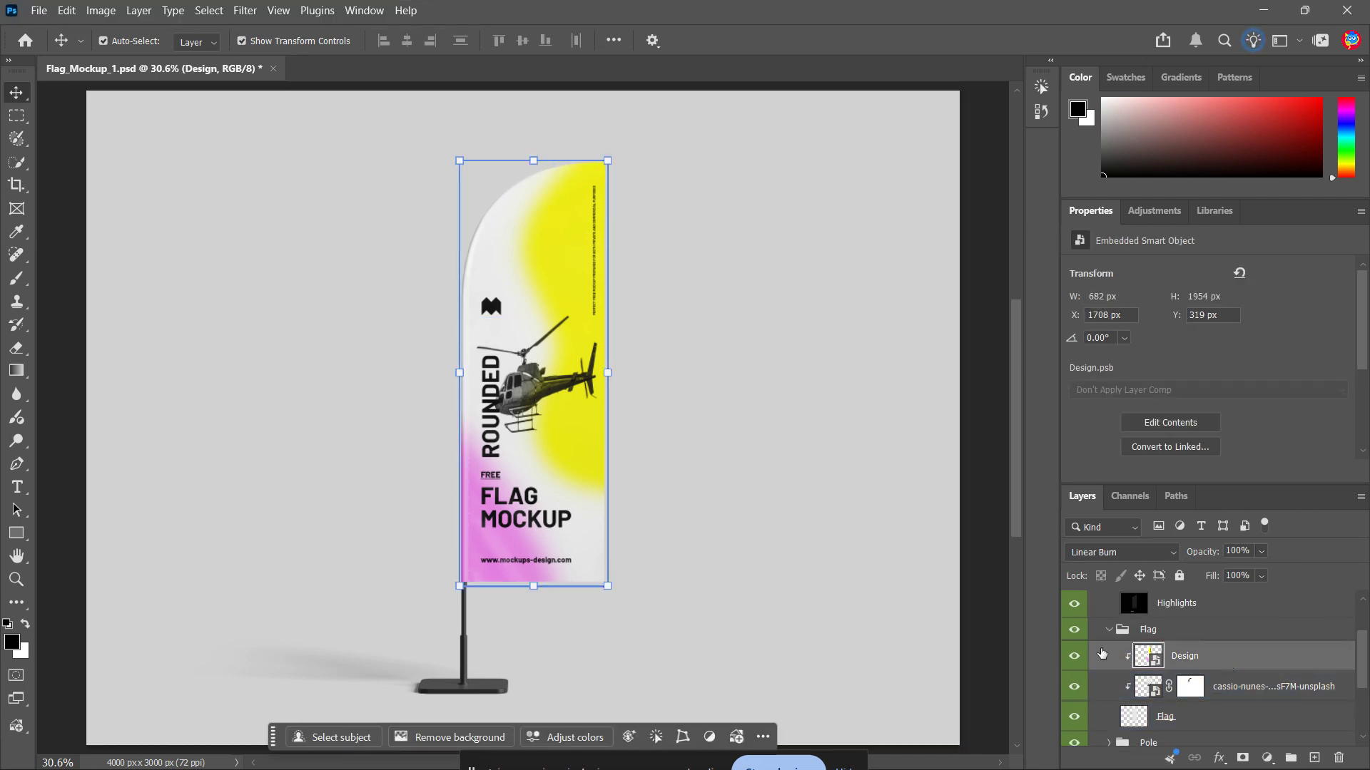
scroll(1104, 654, "up", 3)
left_click(1105, 650)
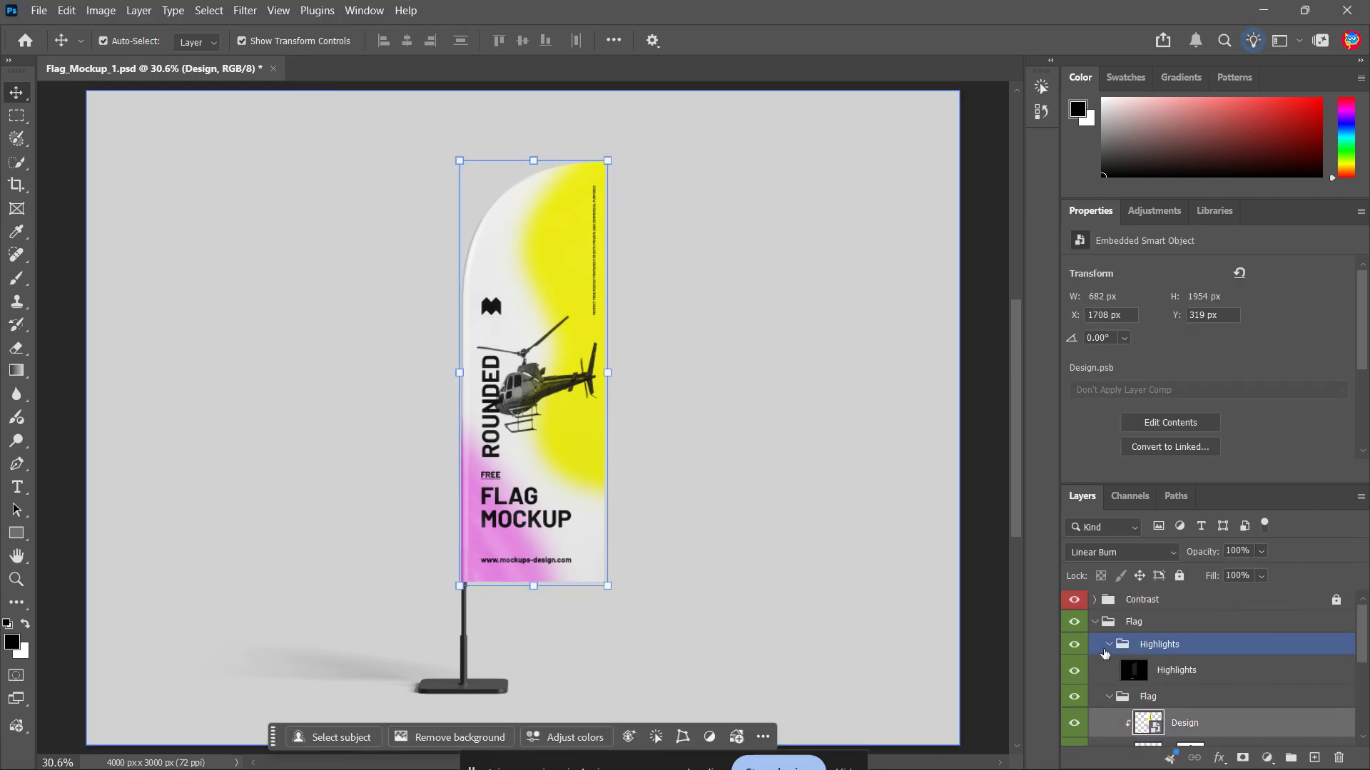
left_click(1181, 684)
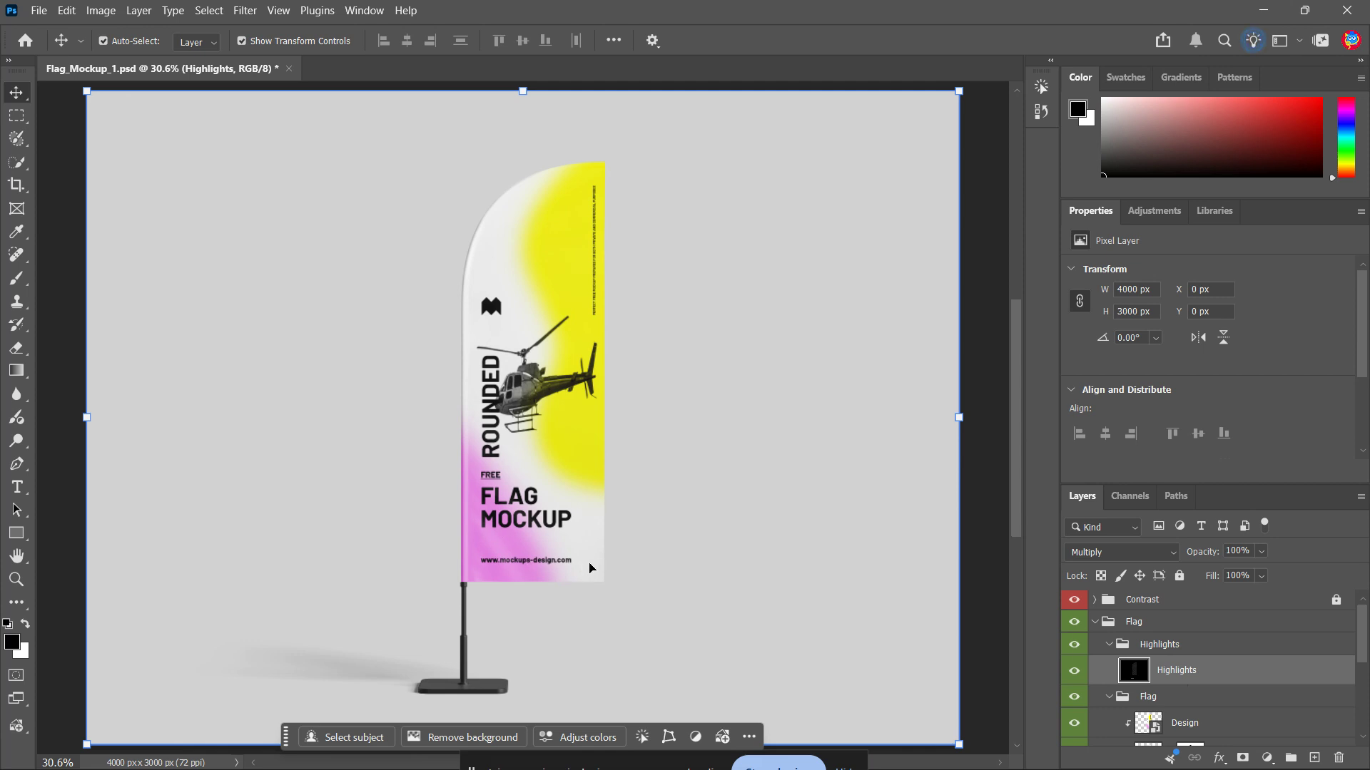
Step: Hide the yellow and pink Design artwork layer clipped above the helicopter layer in the Flag group
scroll(1293, 723, "down", 5)
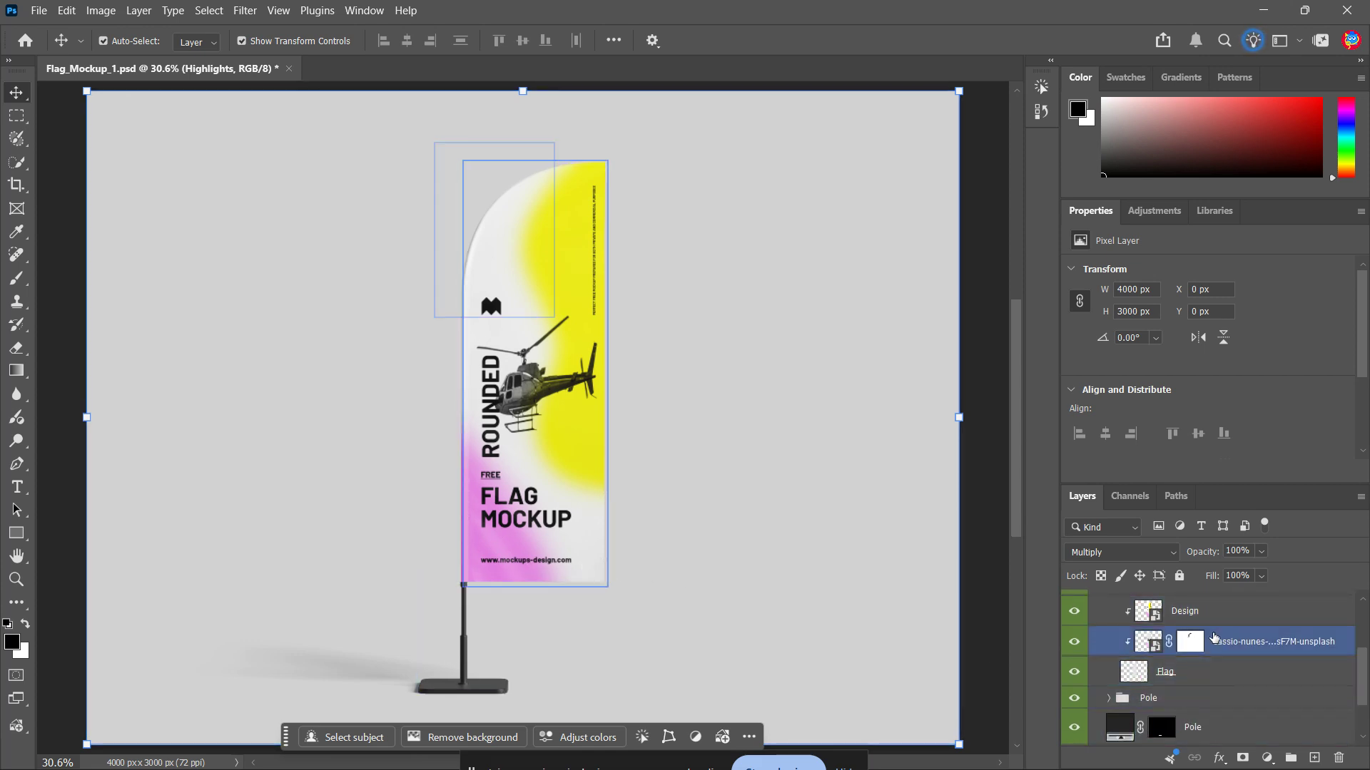
left_click(1209, 615)
left_click(1074, 612)
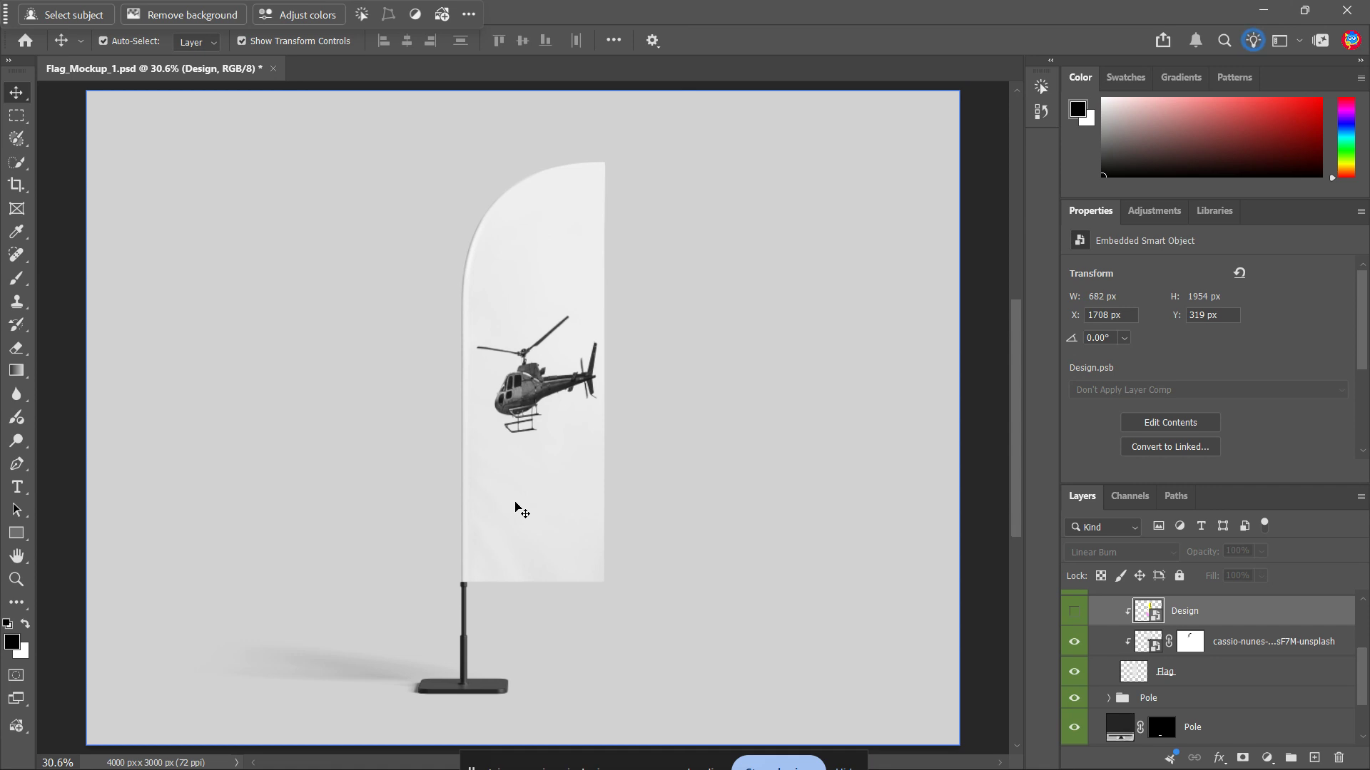
key("ctrl")
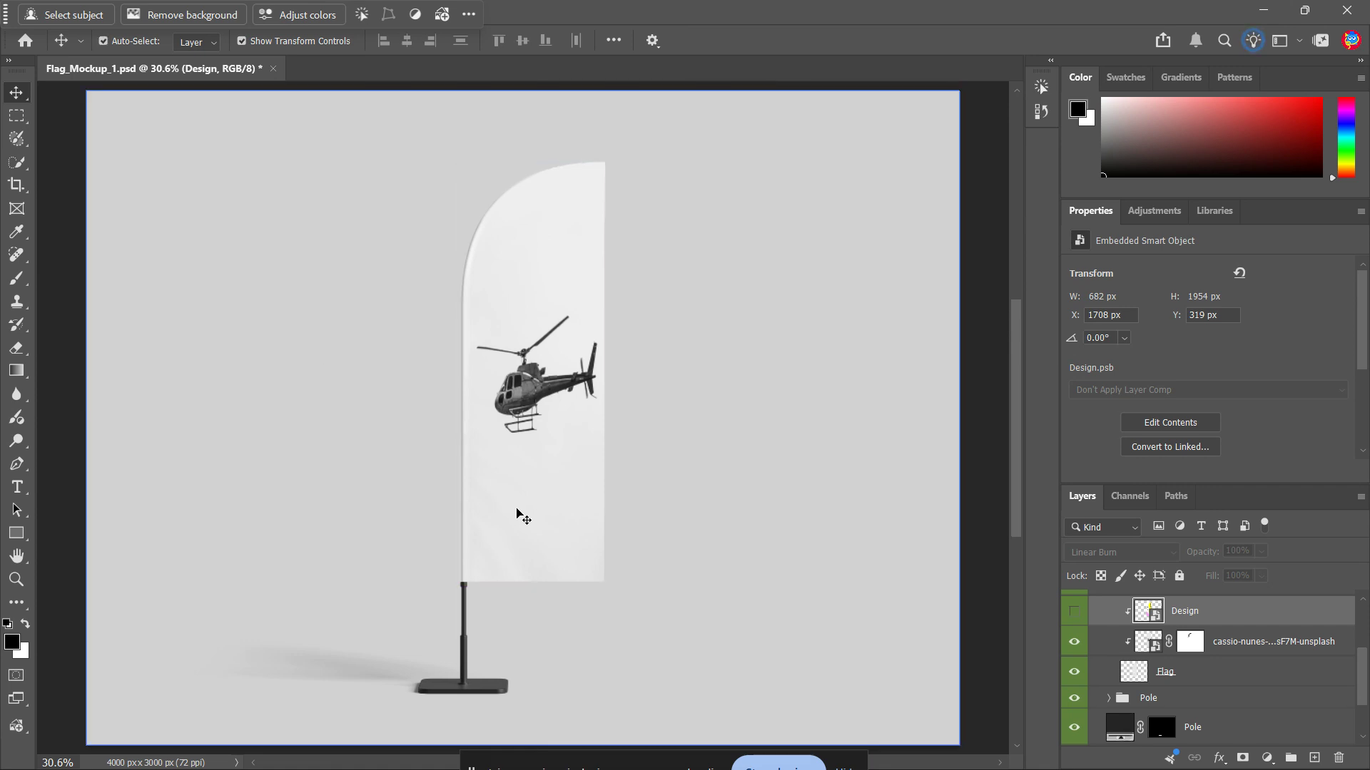